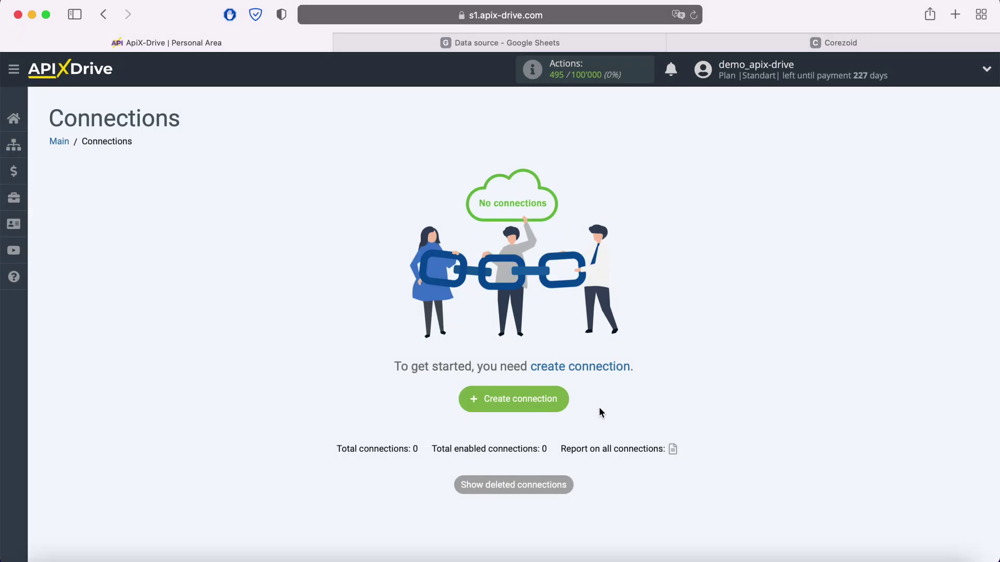
Create a new connection and set its data source system to Google Sheets
click(554, 402)
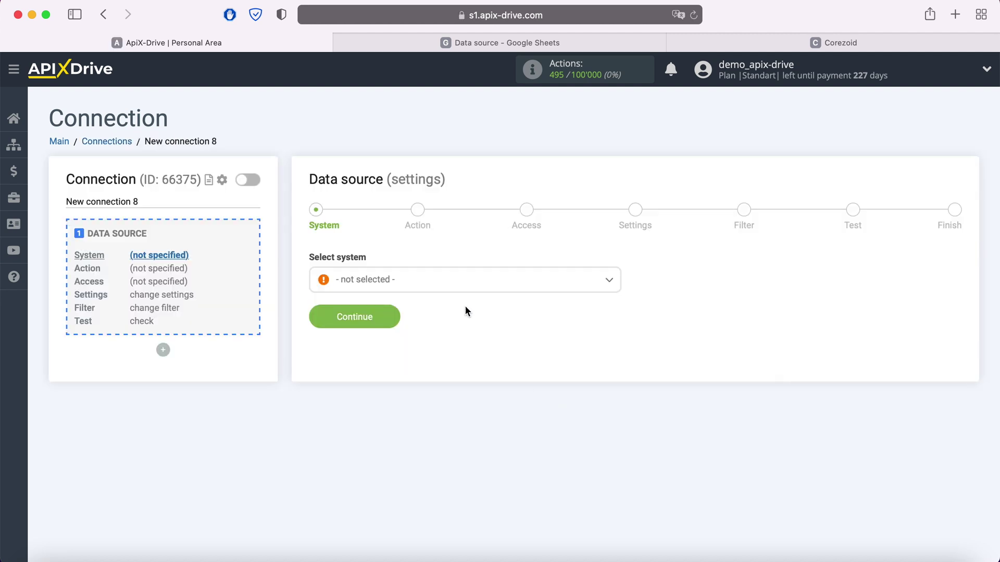
click(451, 284)
scroll(471, 386, down, 3)
scroll(473, 389, down, 15)
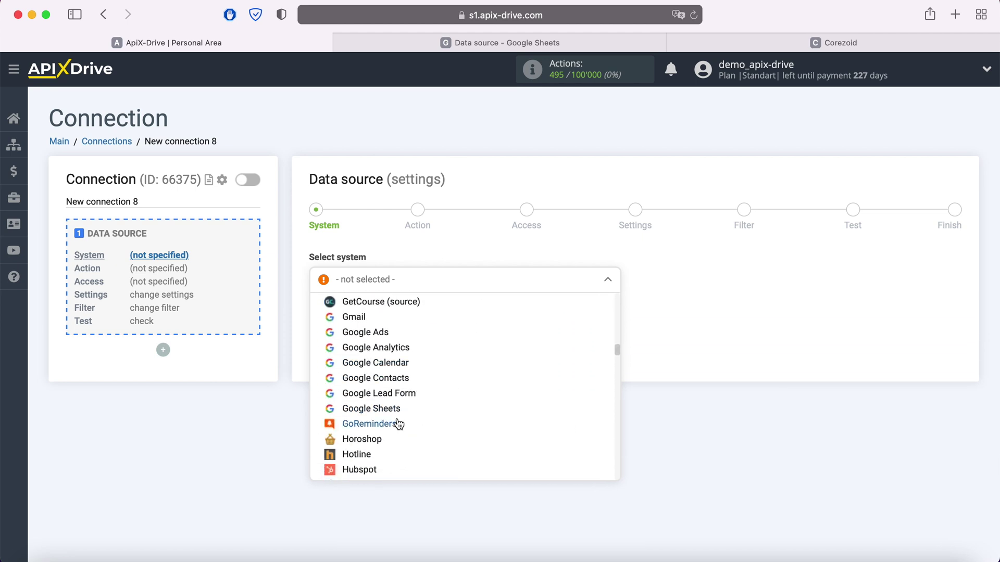
click(393, 410)
click(391, 319)
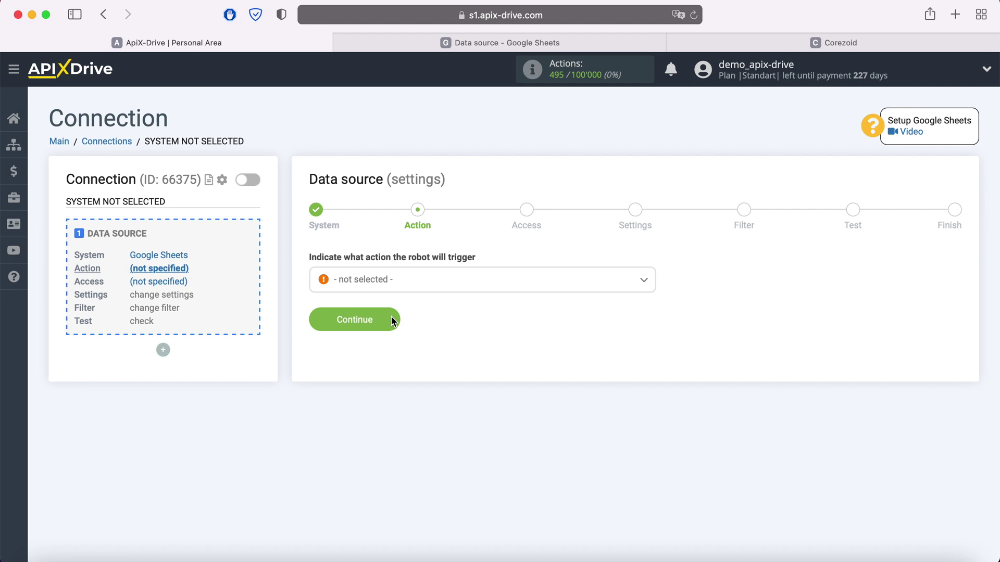
Set the data source's trigger action to Get Rows (new) and continue to the access settings
click(411, 283)
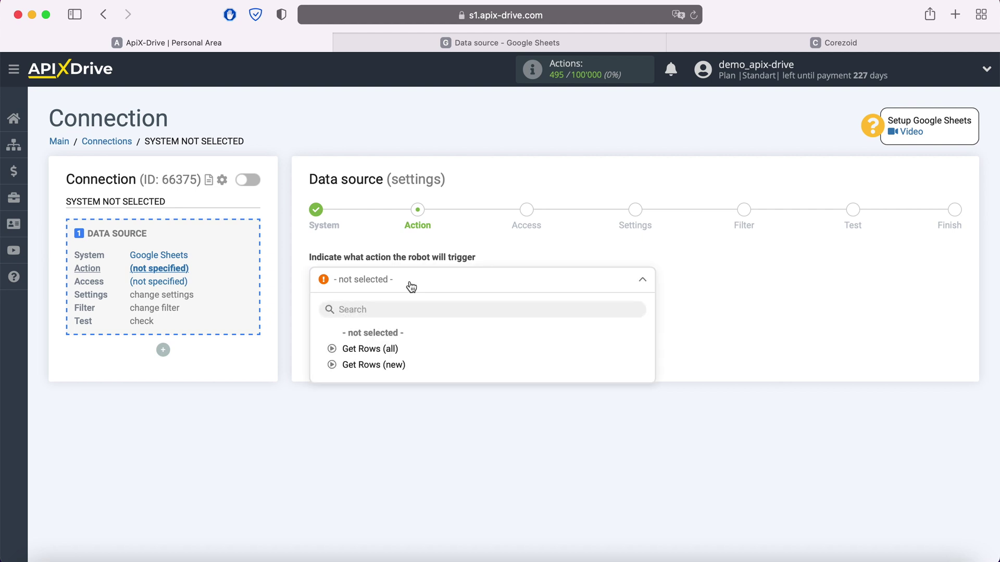
click(396, 364)
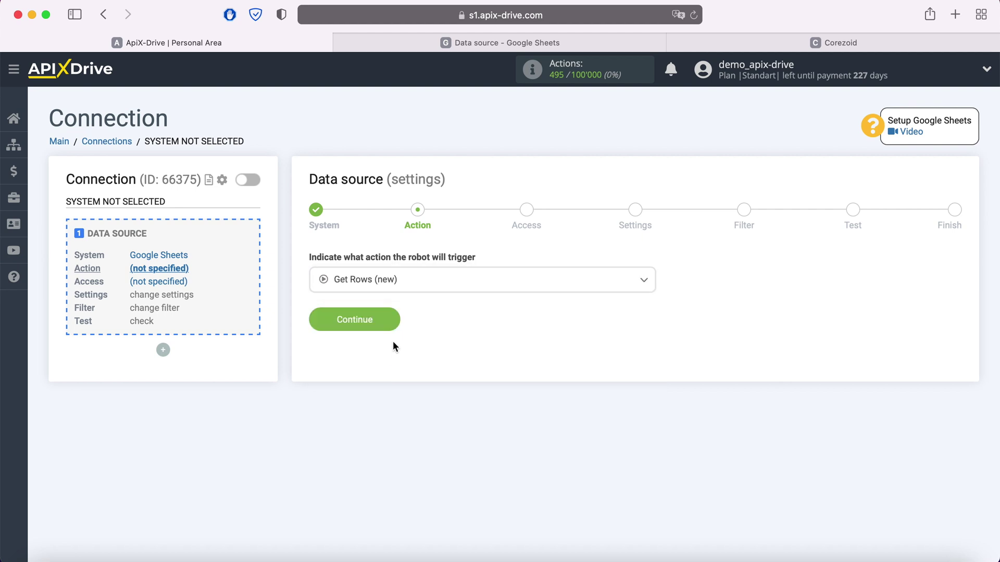
click(391, 325)
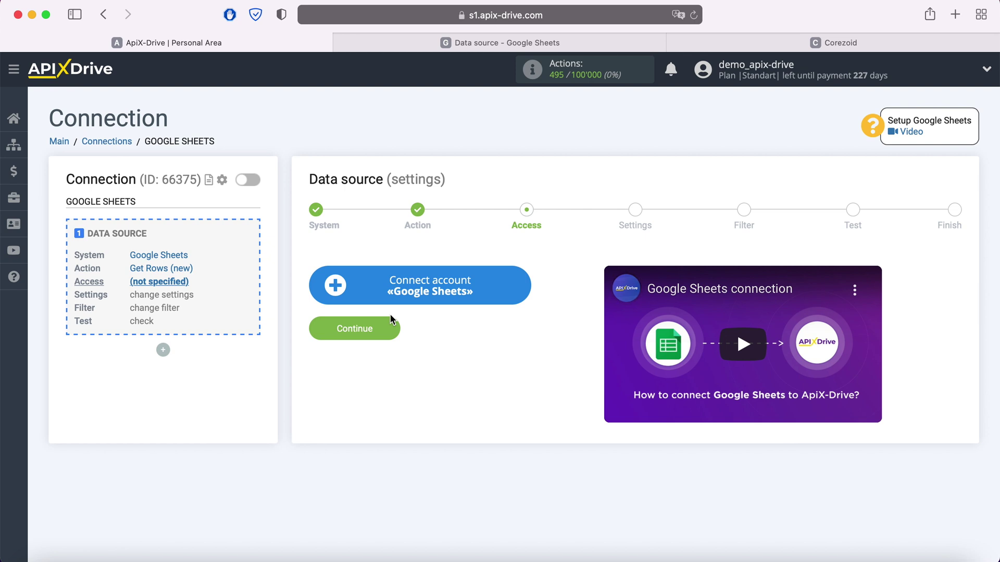
Start connecting a Google Sheets account and sign in with the saved Google e-mail and account password
click(515, 292)
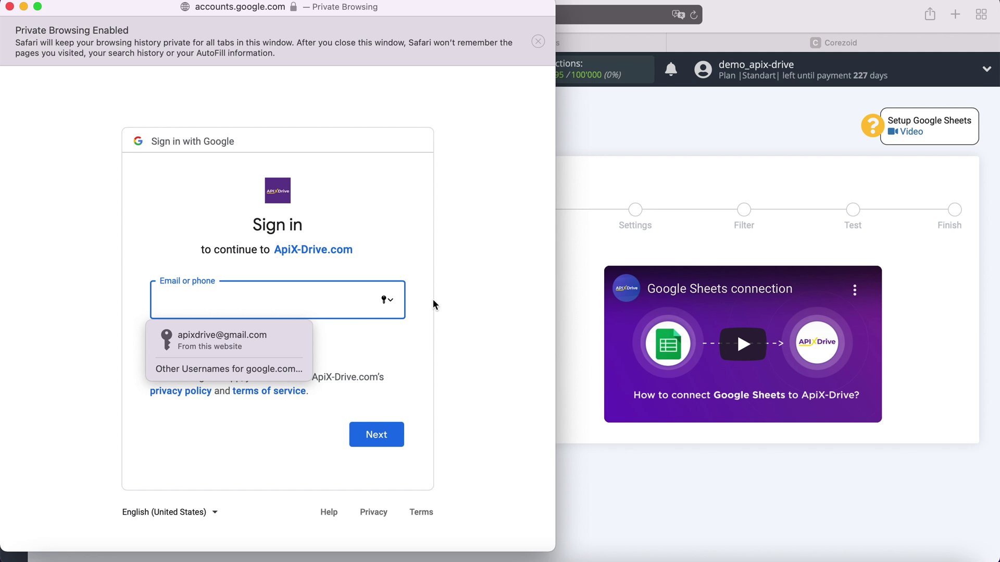
click(271, 342)
click(388, 436)
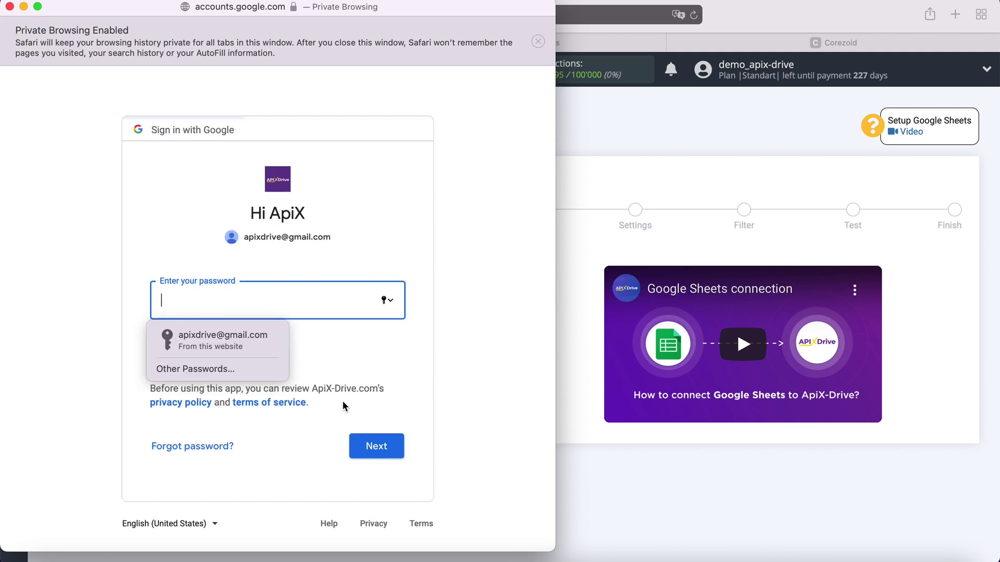
click(267, 341)
click(390, 446)
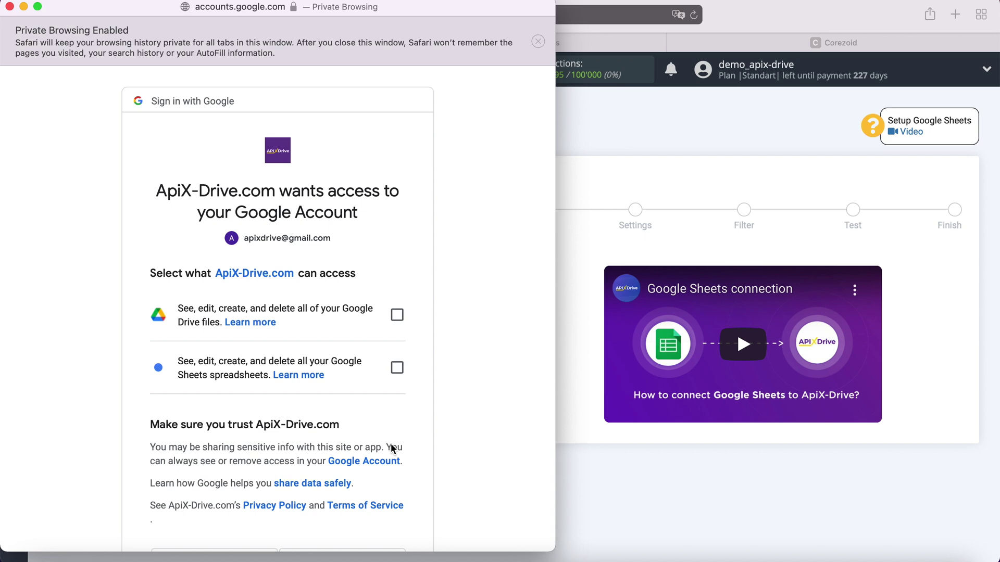
Grant ApiX-Drive.com access to all Google Drive files and Google Sheets spreadsheets, and confirm the permissions
click(396, 315)
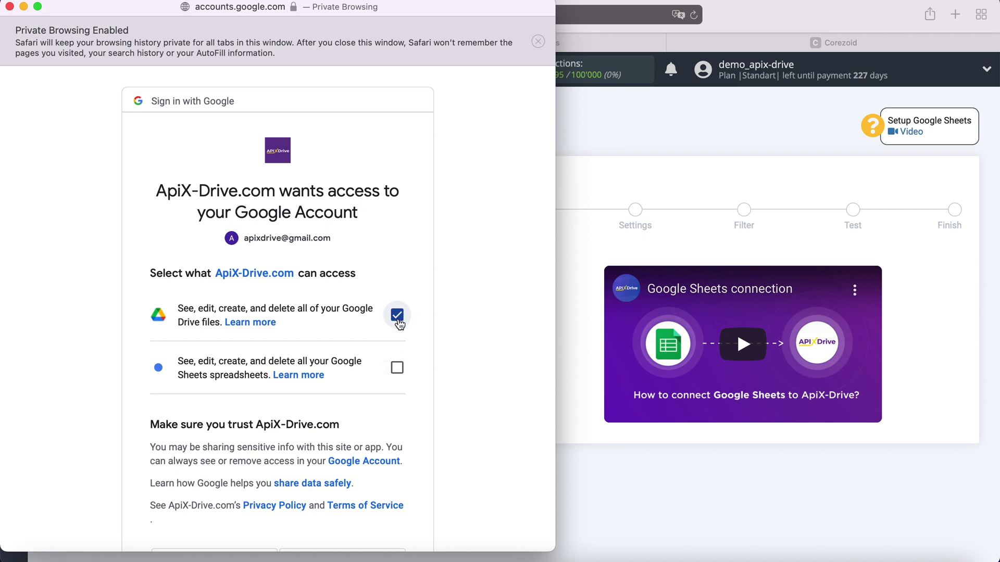
click(396, 368)
scroll(445, 359, down, 3)
click(385, 446)
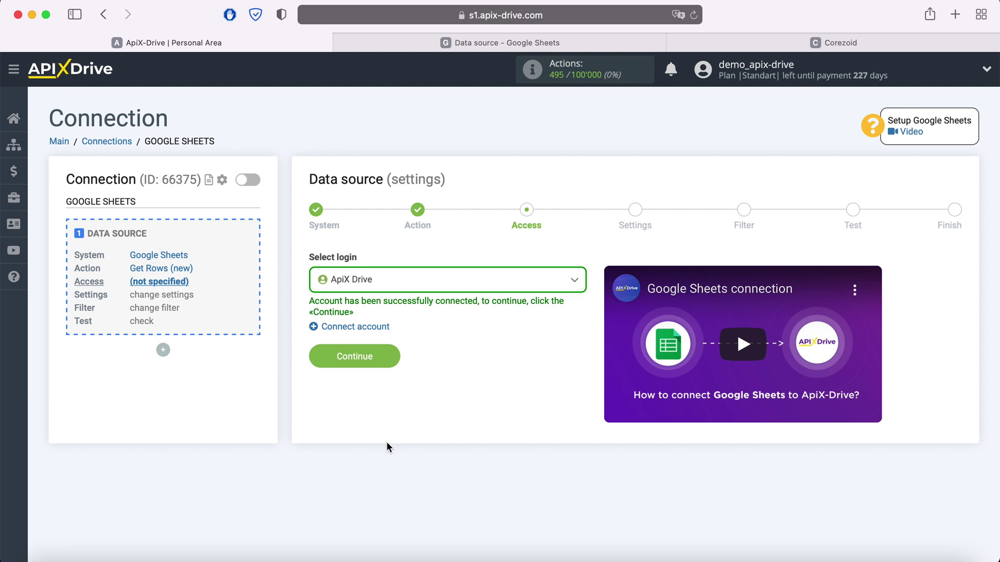
Select the connected ApiX Drive login for the data source and continue to its settings
click(413, 290)
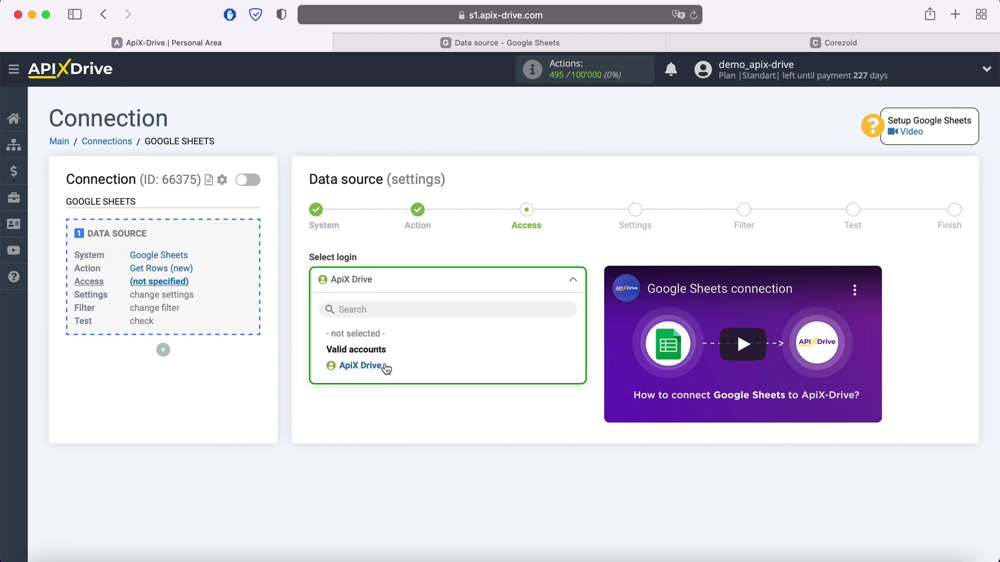
click(385, 366)
click(390, 353)
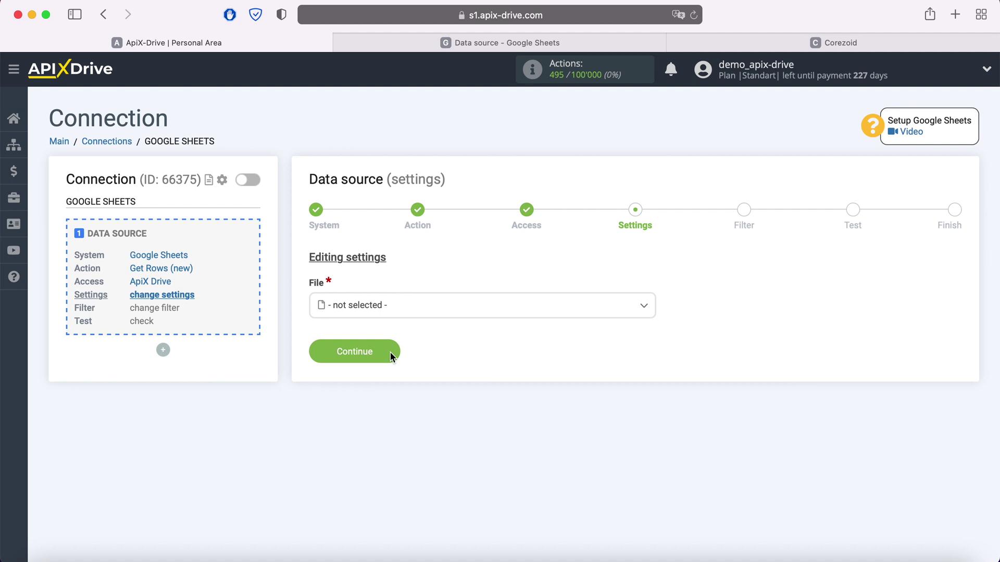
Select the Data source file and its Data source sheet as the place to load rows from
click(398, 313)
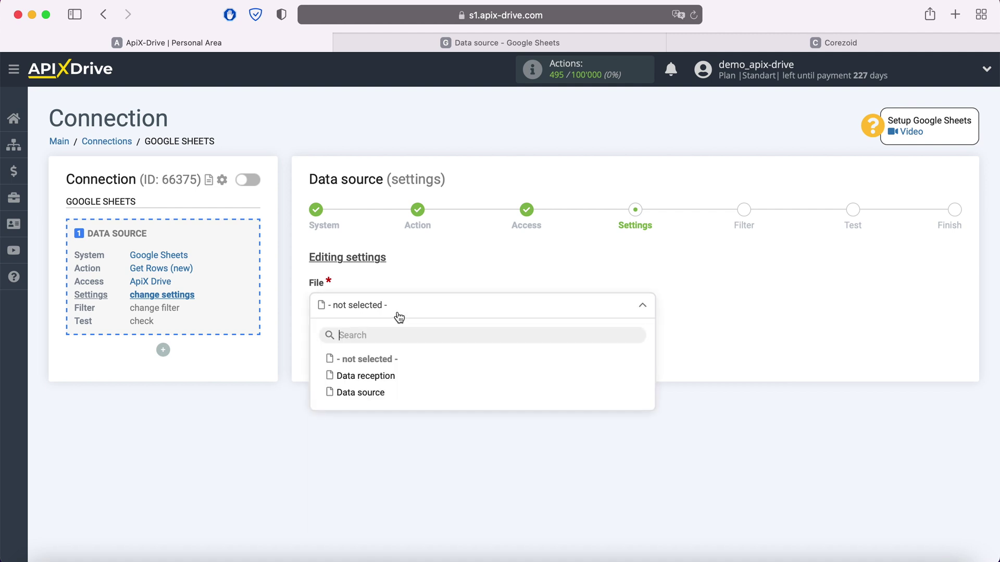
click(378, 397)
click(380, 372)
click(380, 437)
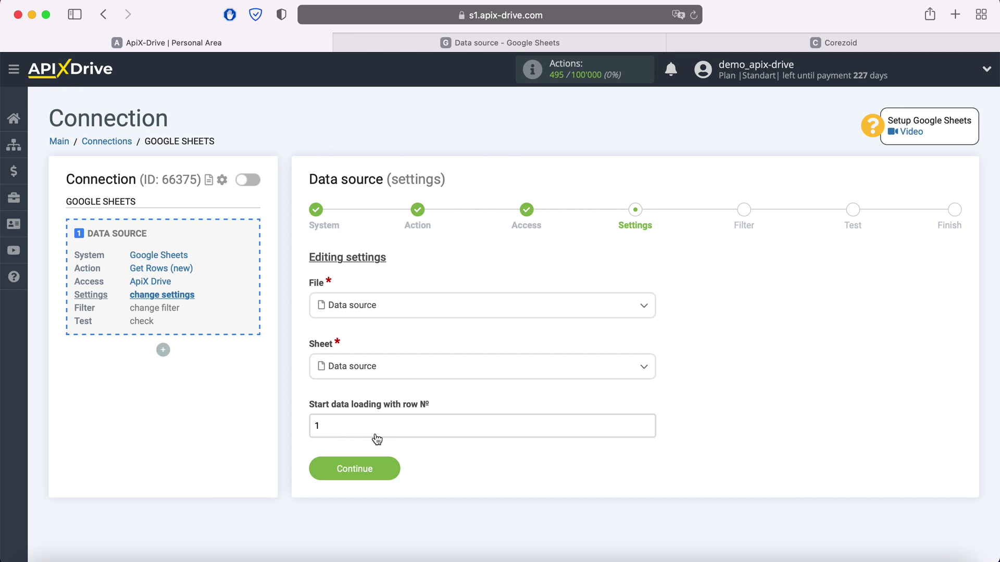
Check in the source spreadsheet where the data rows begin, set the loading start row to 2 and save the settings
click(454, 42)
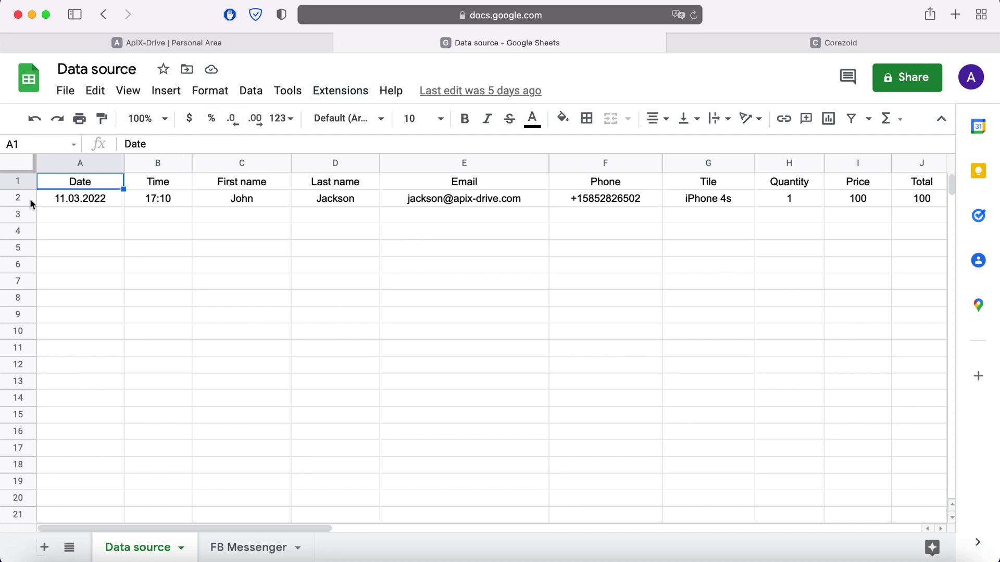
click(238, 42)
click(318, 426)
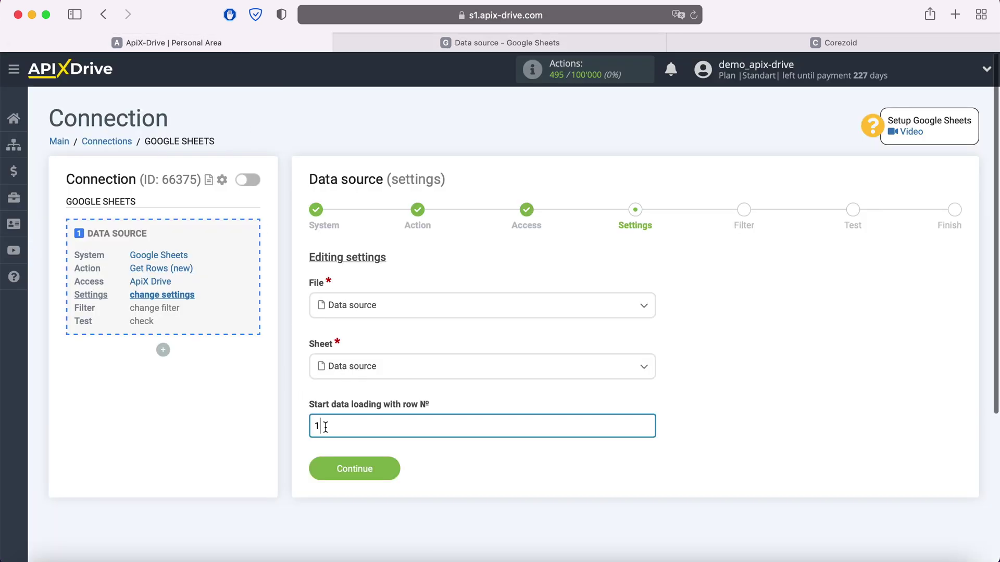
drag(319, 425, 292, 430)
text(2)
click(381, 467)
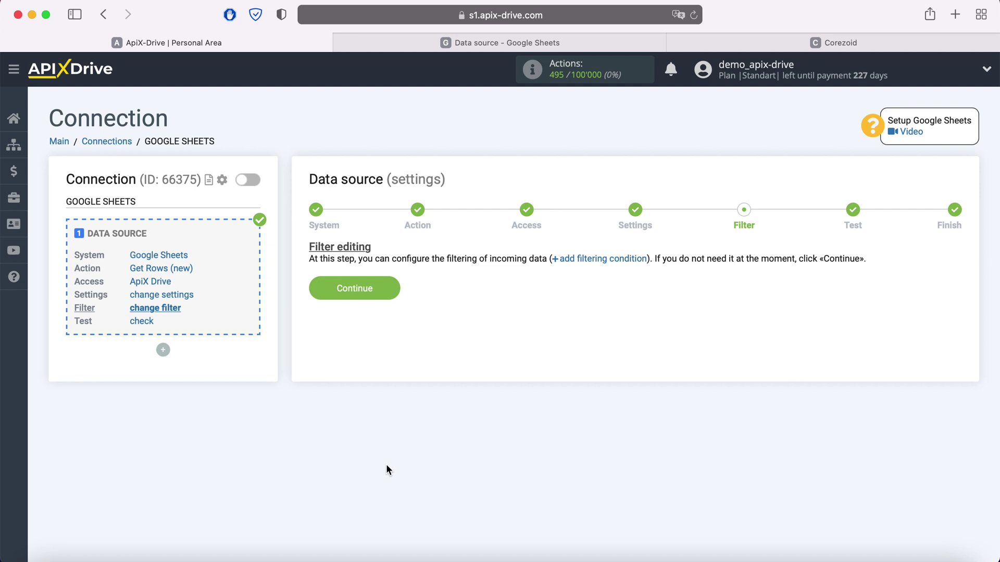
Finish the data source setup without any filter and start configuring data receiving
click(390, 289)
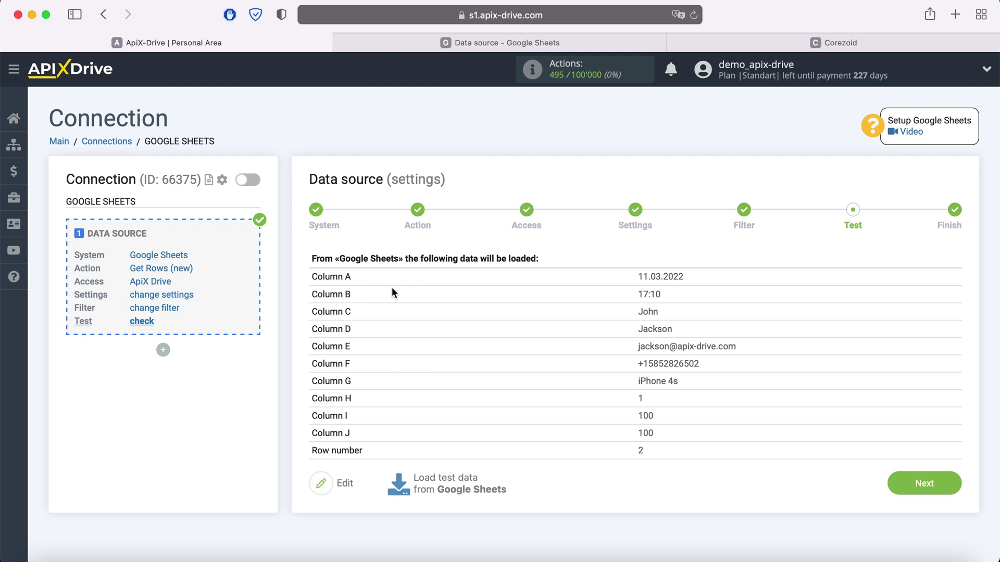
click(949, 480)
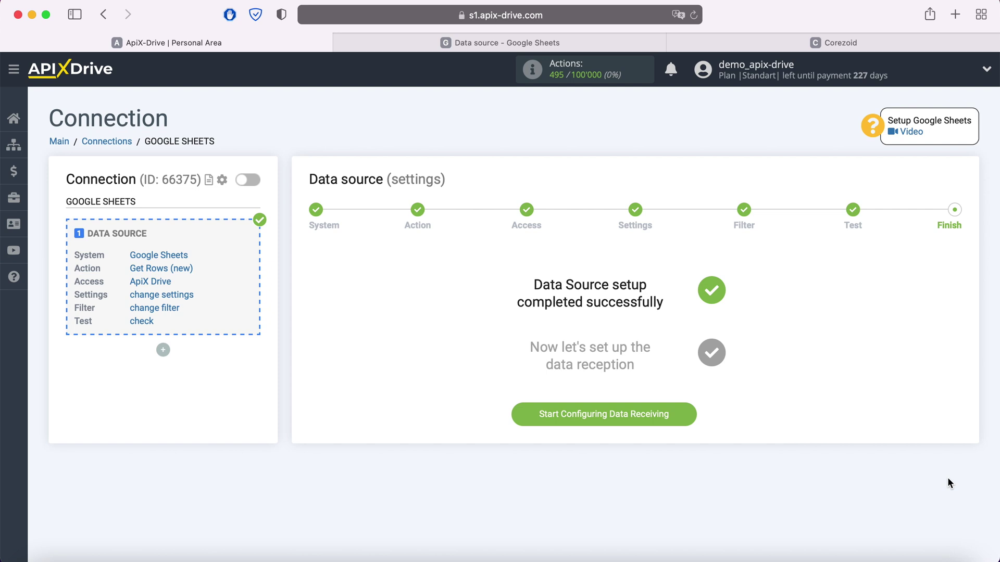
click(690, 414)
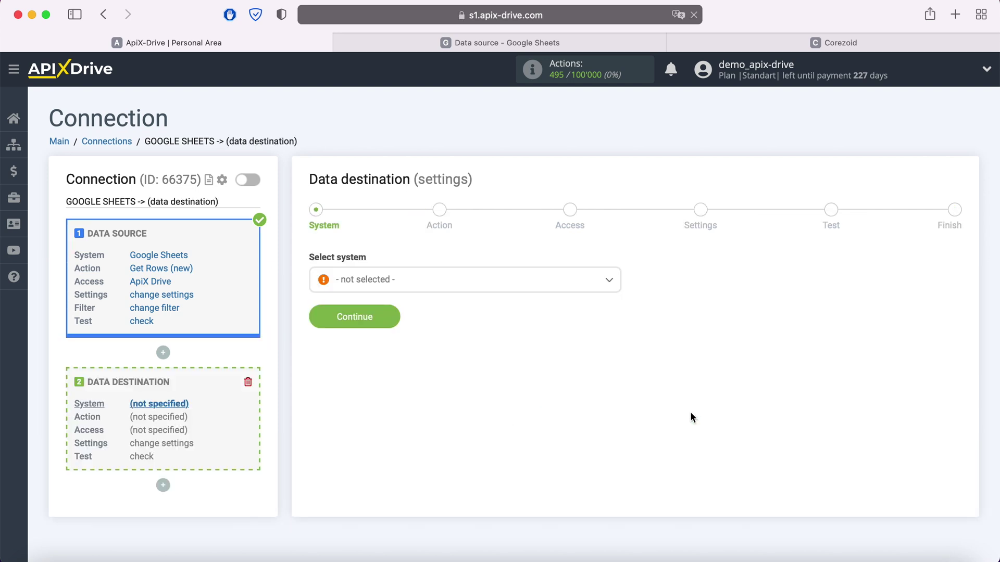
Set the data destination system to Webhook and continue to the action choice
click(484, 284)
scroll(476, 383, down, 5)
scroll(479, 384, down, 15)
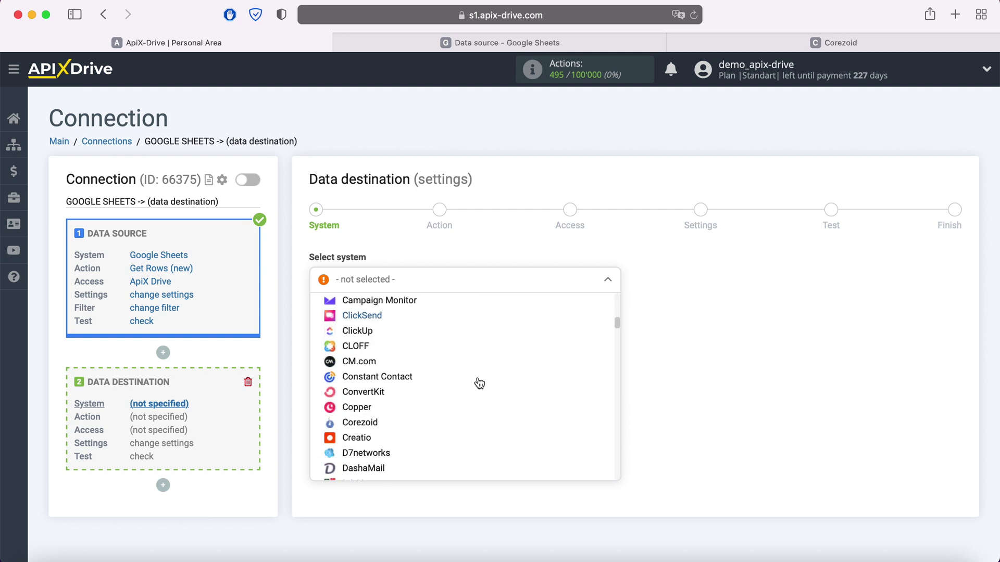
scroll(479, 384, down, 15)
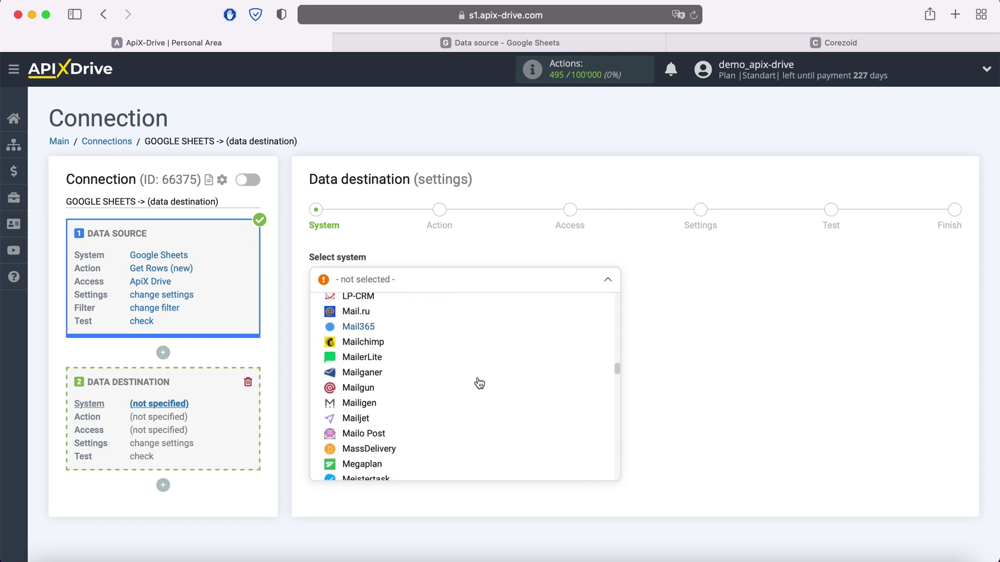
scroll(479, 384, down, 15)
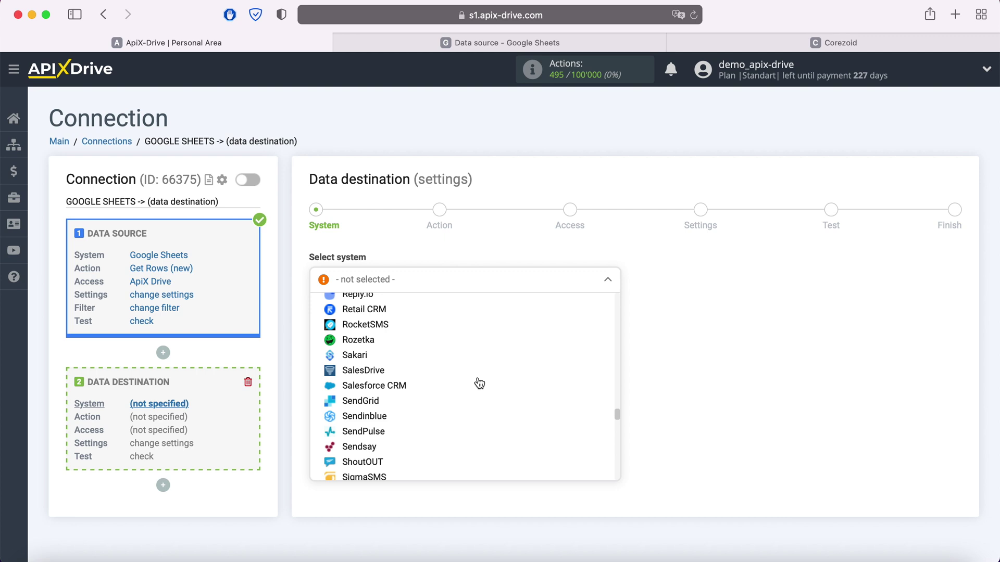
scroll(478, 383, down, 10)
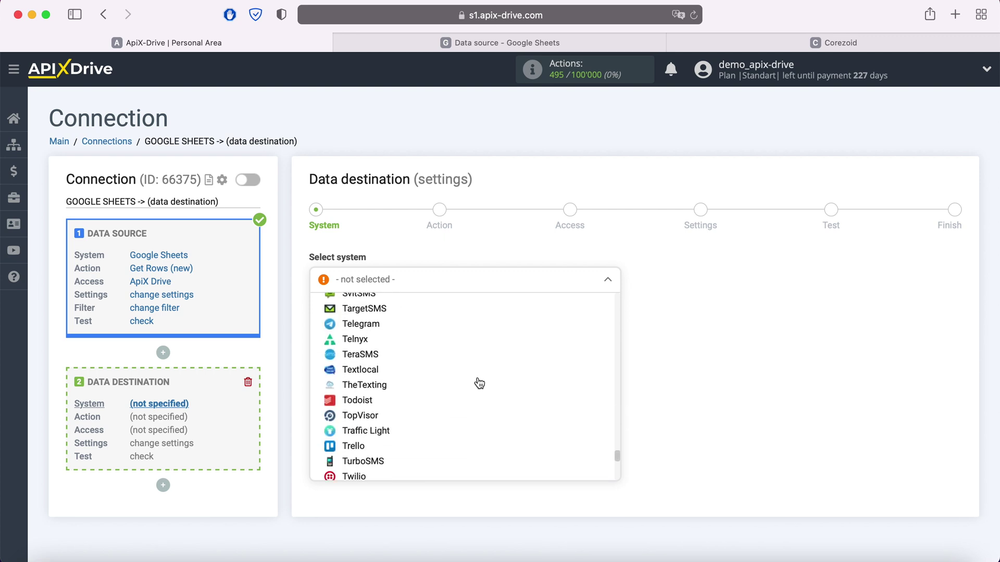
click(374, 407)
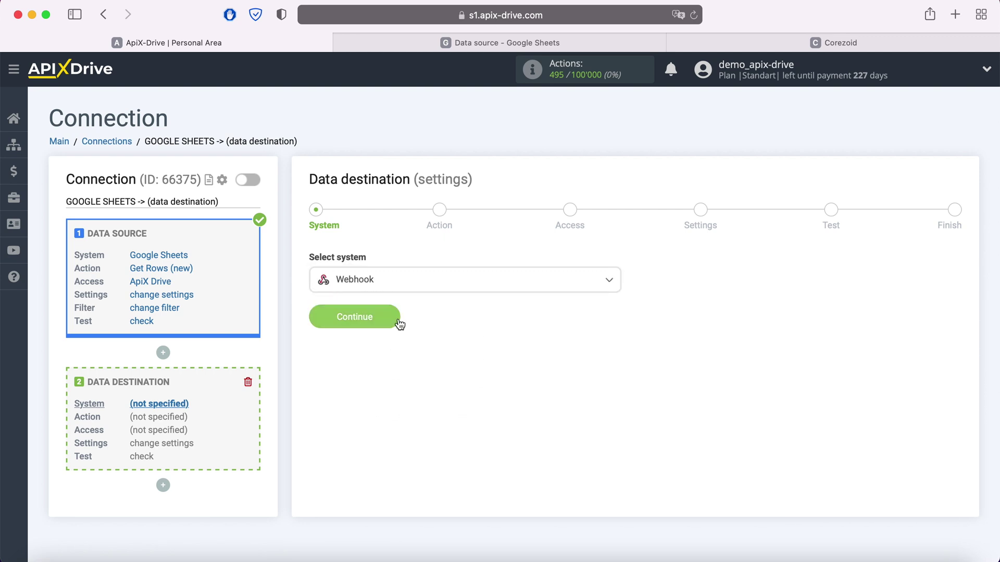
click(395, 317)
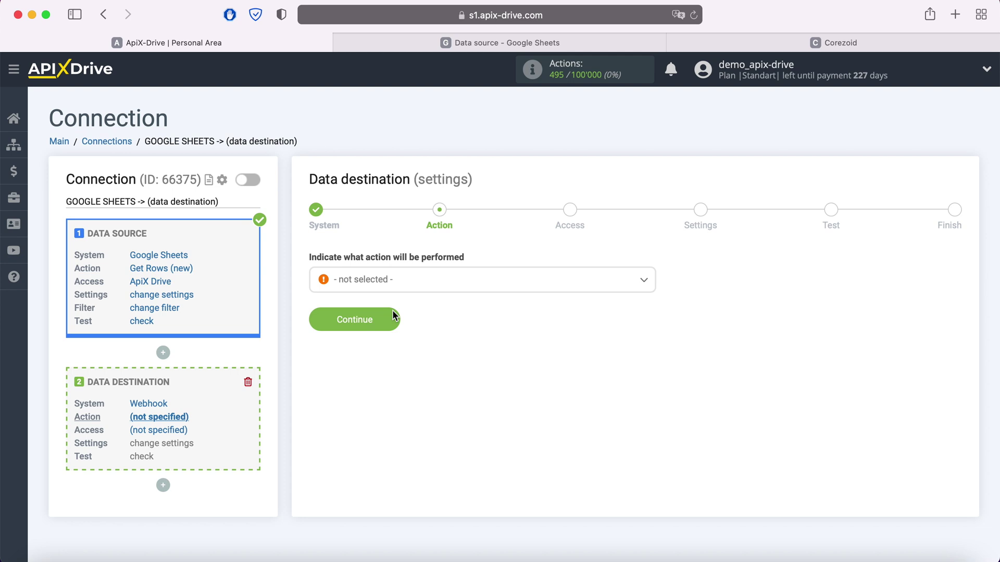
Set the destination action to Send Data and start connecting a Webhook account
click(438, 288)
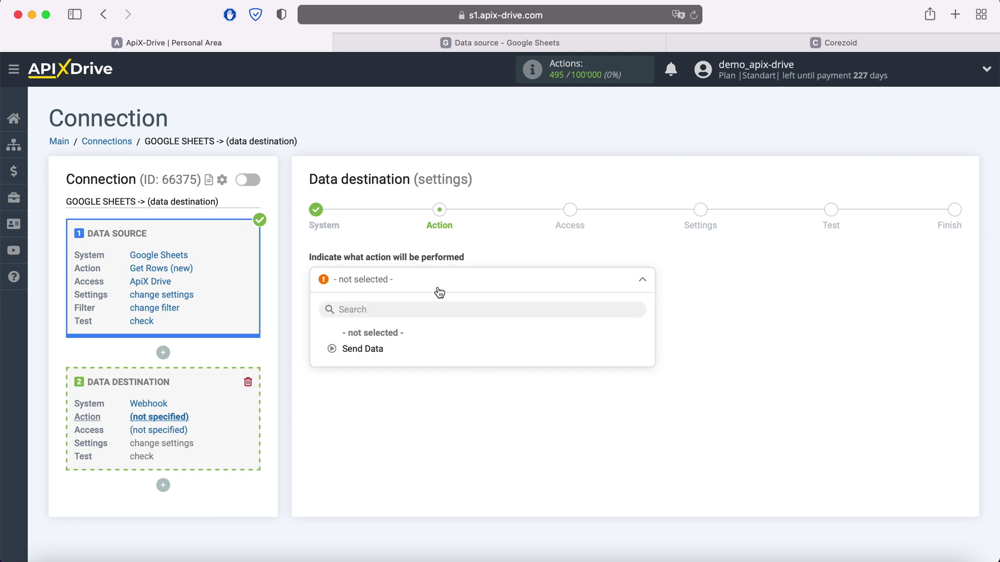
click(373, 354)
click(388, 327)
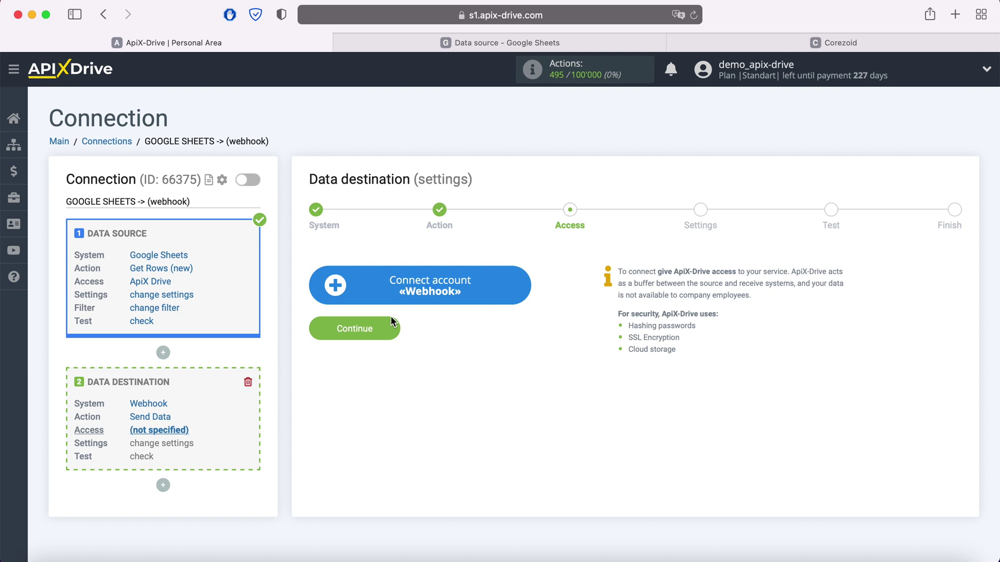
click(523, 281)
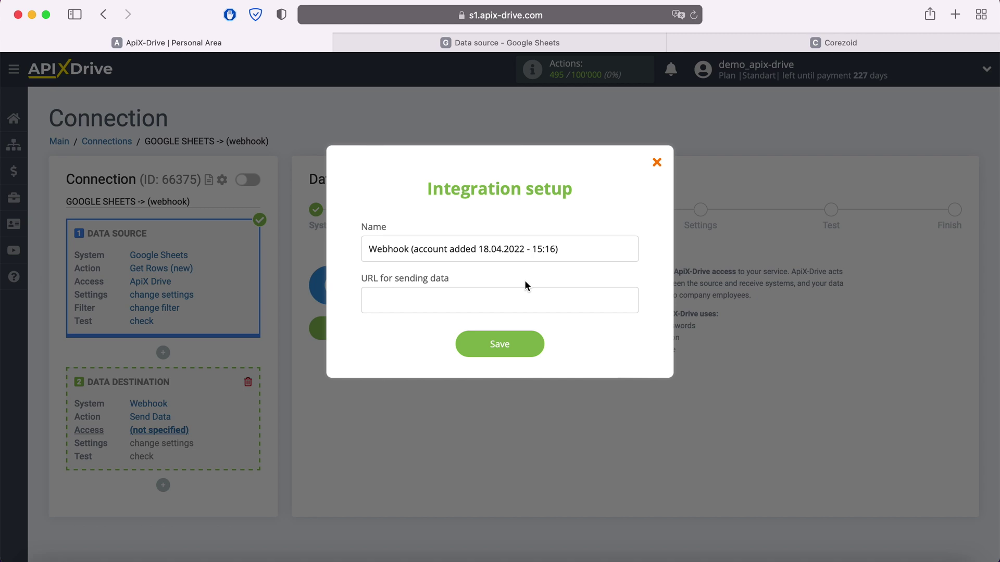
Switch to Corezoid and create a new process named ApiX-Drive
click(812, 47)
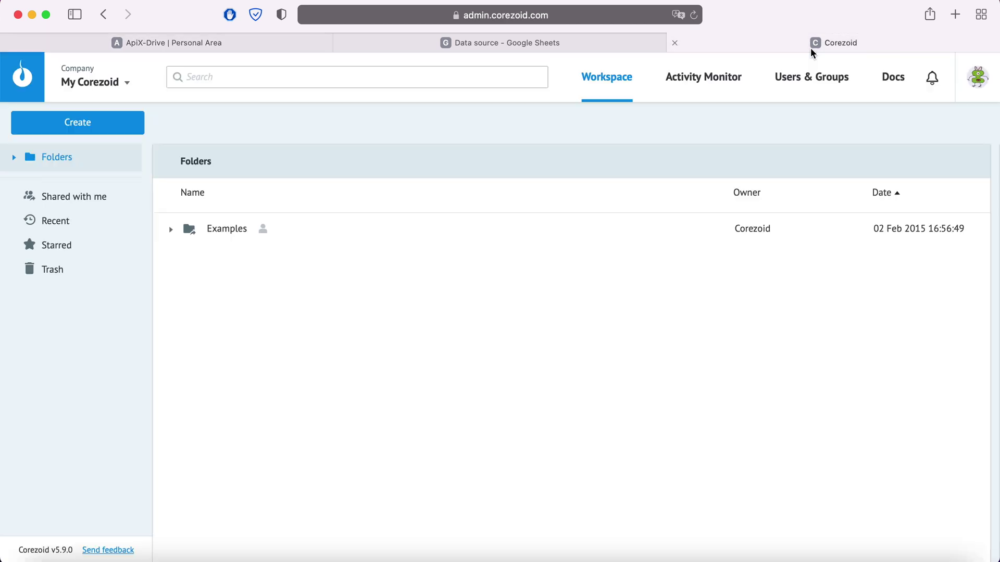
click(112, 121)
click(94, 158)
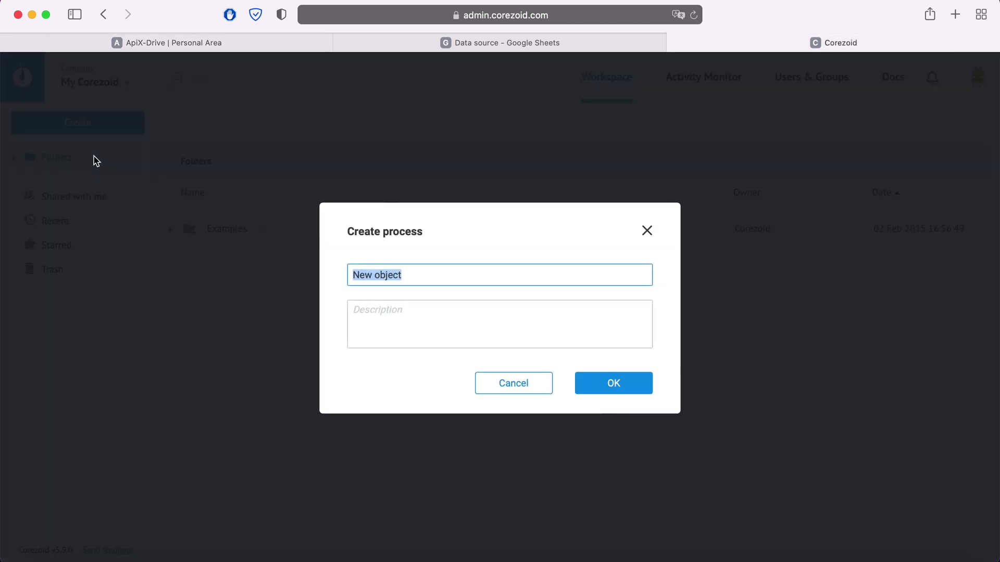
text(ApiX-Drive)
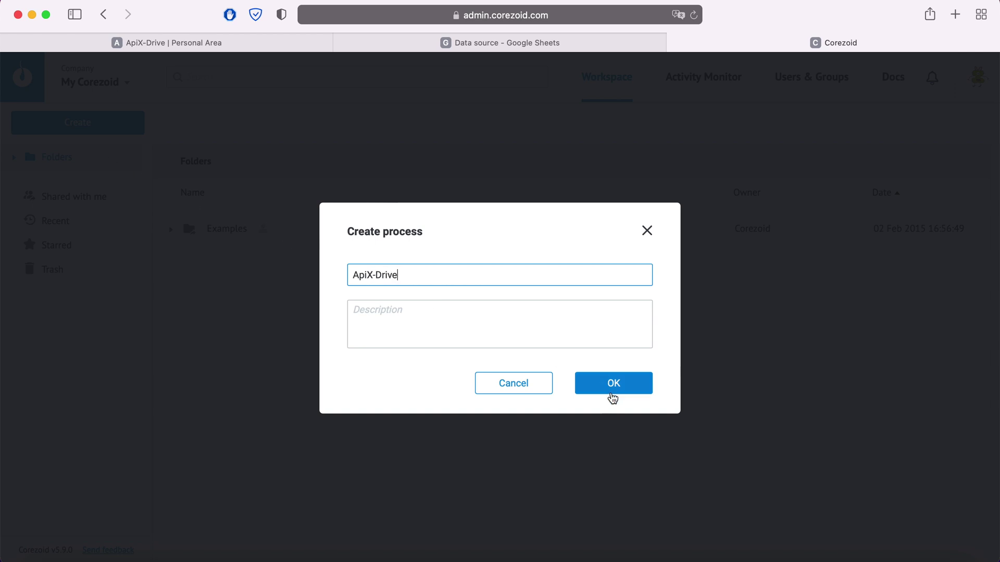
click(627, 391)
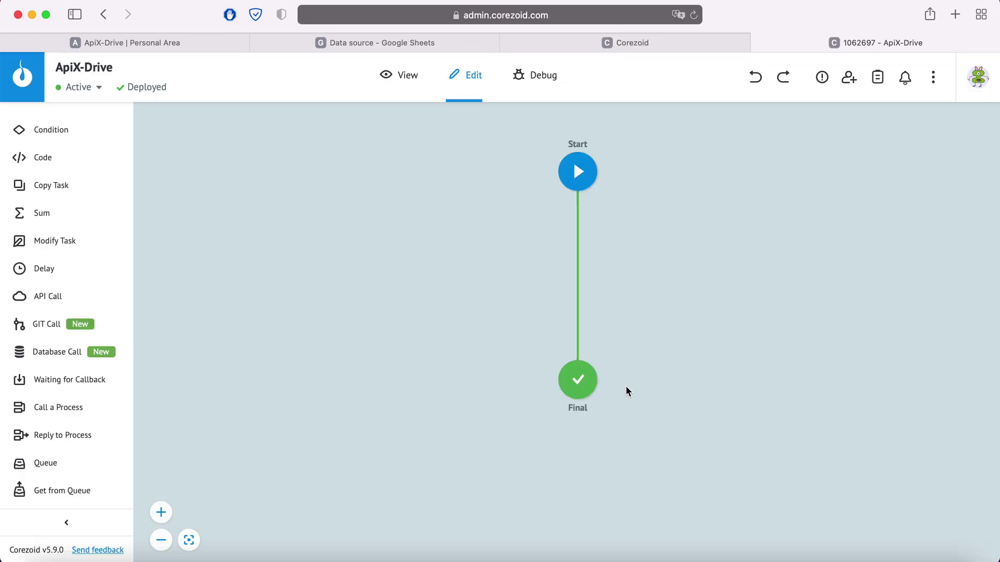
Copy the JSON webhook of the Corezoid Start node and save it as the Webhook account's URL for sending data in ApiX-Drive
click(575, 183)
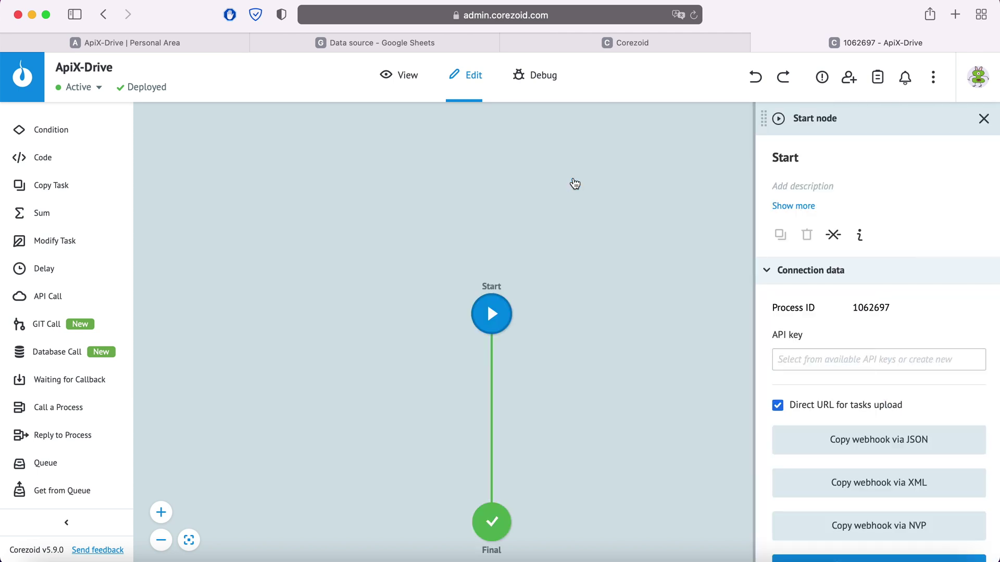
click(868, 442)
click(197, 46)
right_click(395, 302)
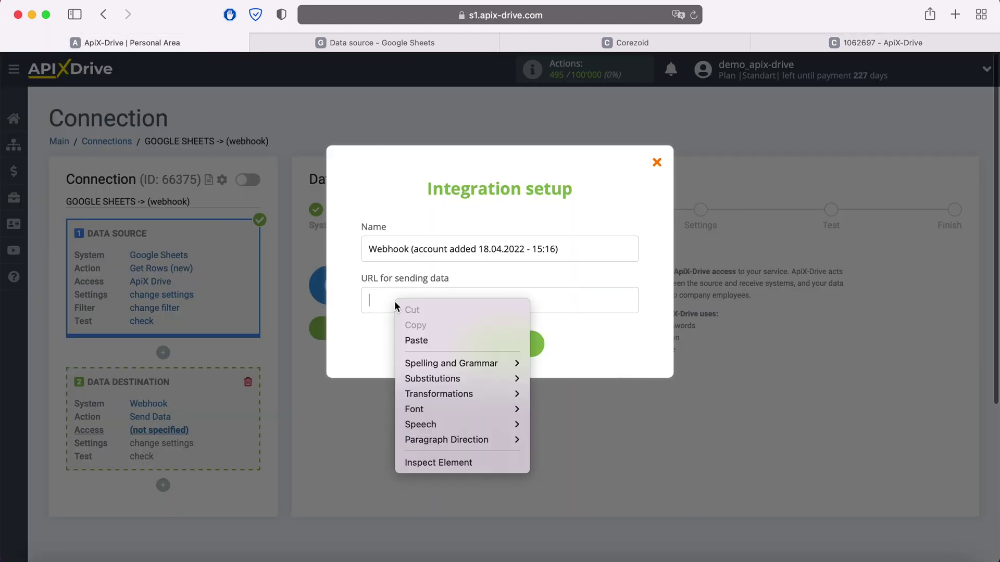
click(426, 343)
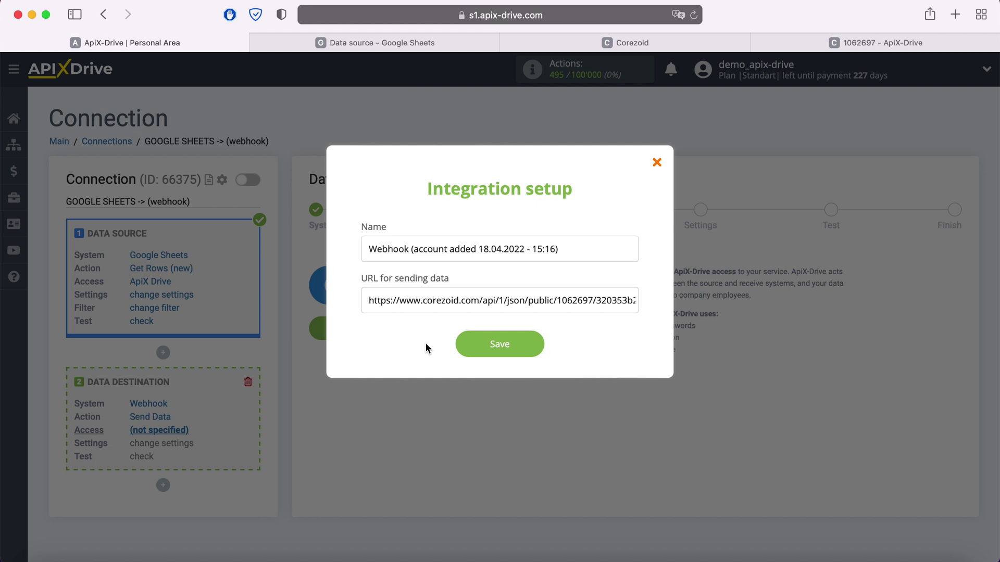
click(534, 346)
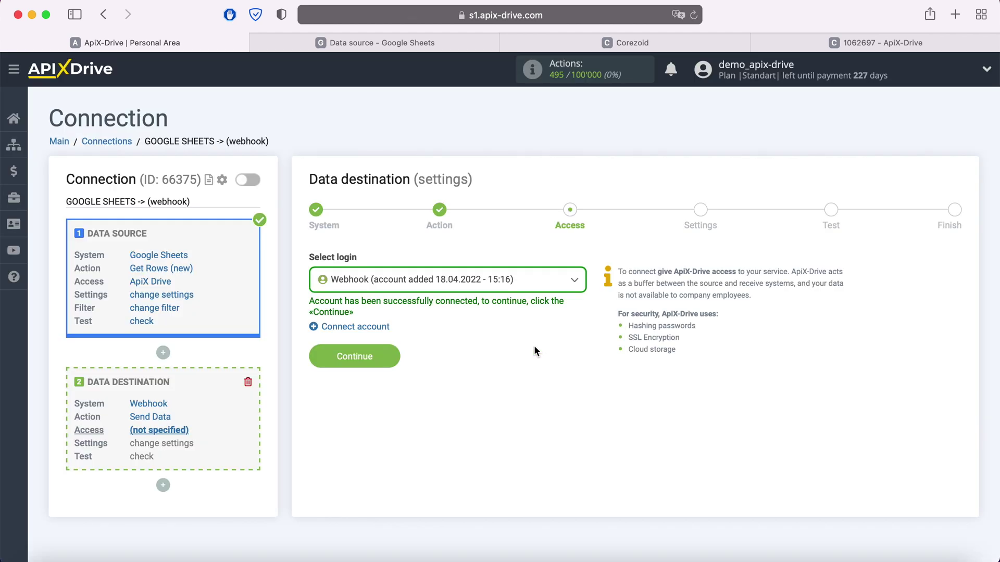
Continue with the newly connected Webhook account as the destination login and set the send type to POST json
click(535, 280)
click(482, 364)
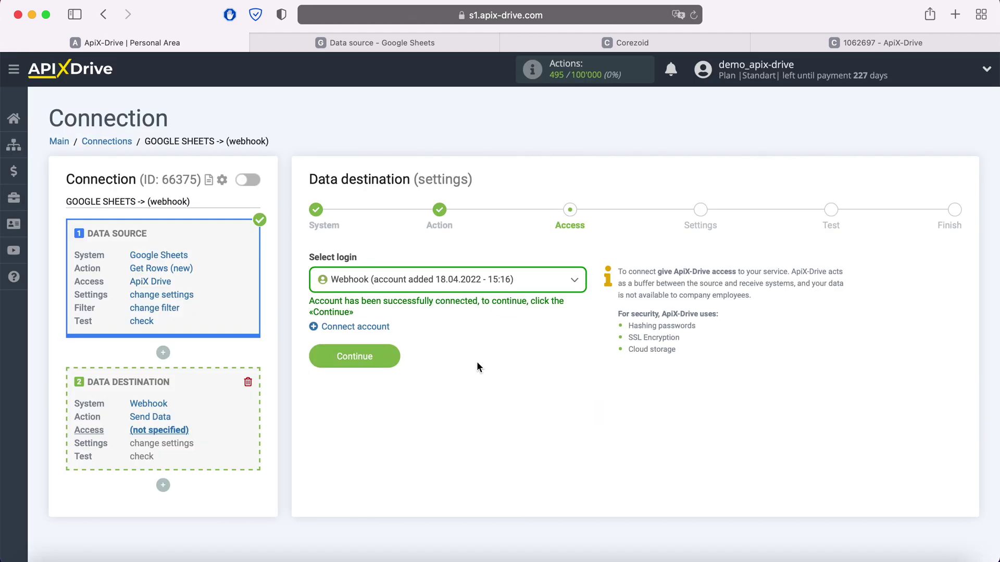
click(389, 355)
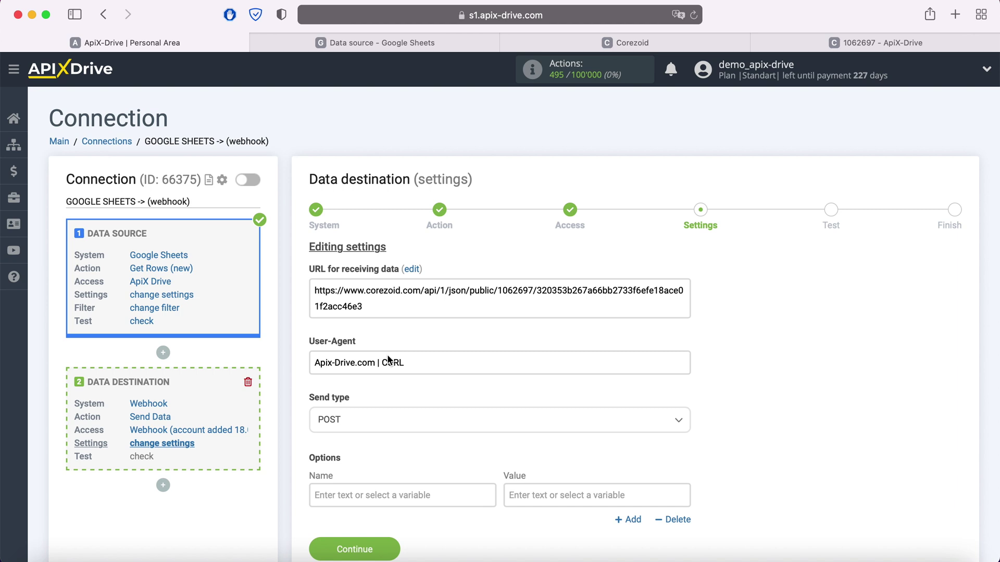
click(383, 425)
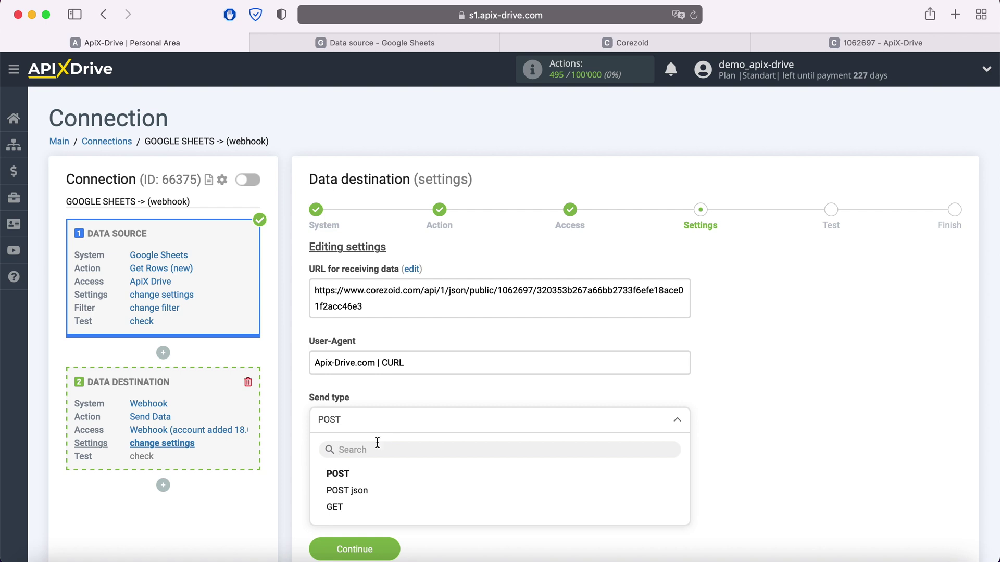
click(362, 492)
Define the first option as name and assign it the Google Sheets Column C and Column D variables
scroll(362, 492, down, 2)
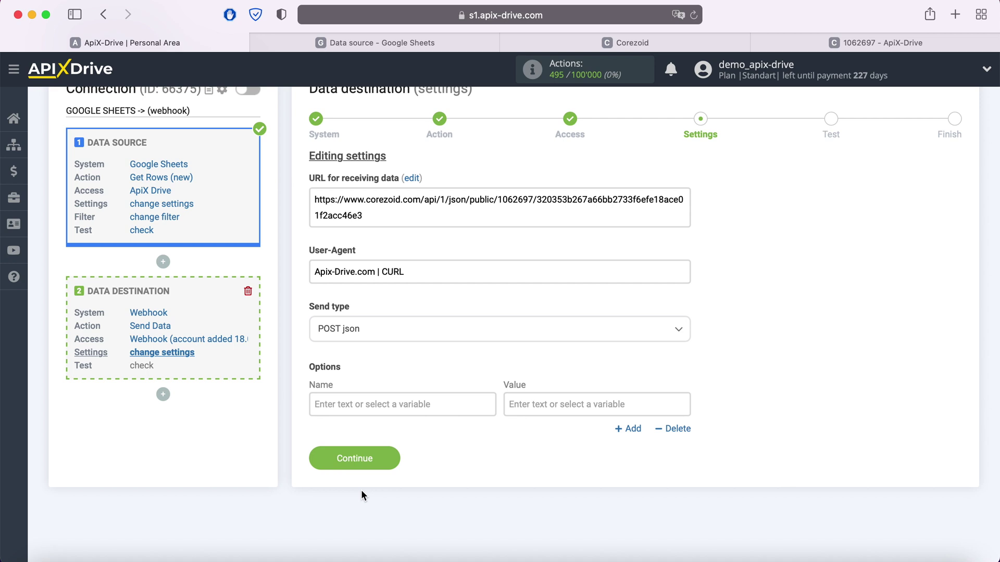
click(346, 405)
text(name)
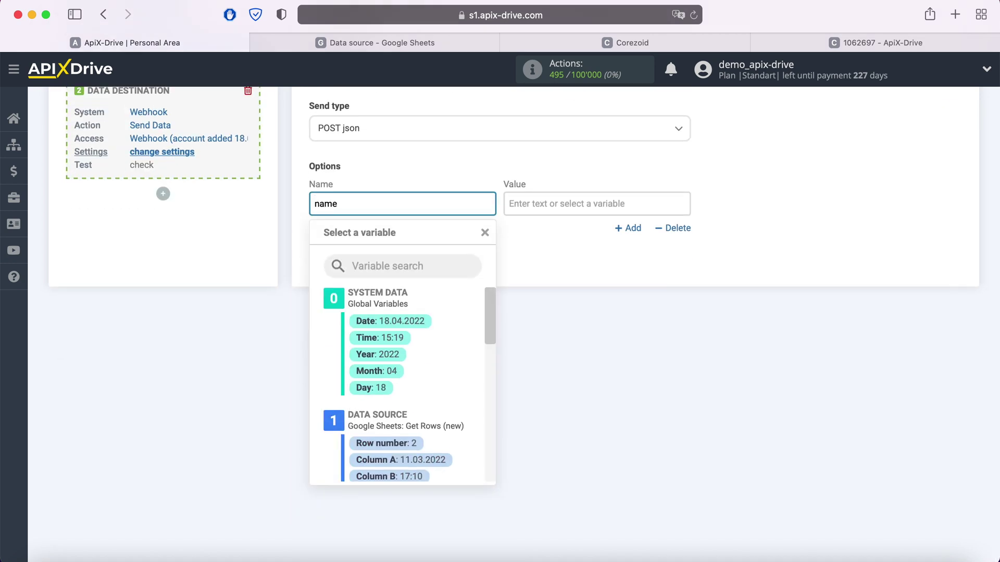
click(520, 204)
scroll(629, 348, down, 3)
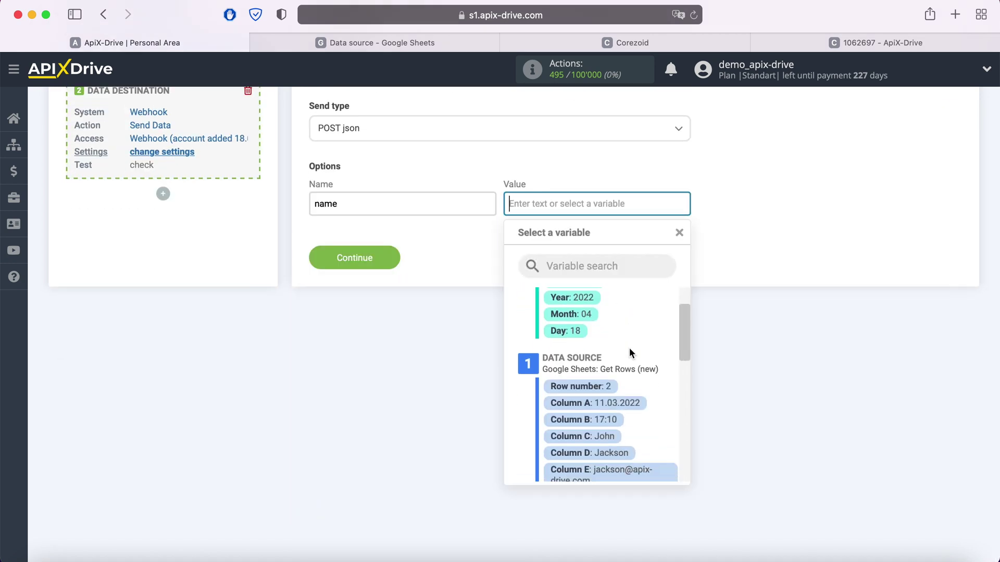
click(610, 401)
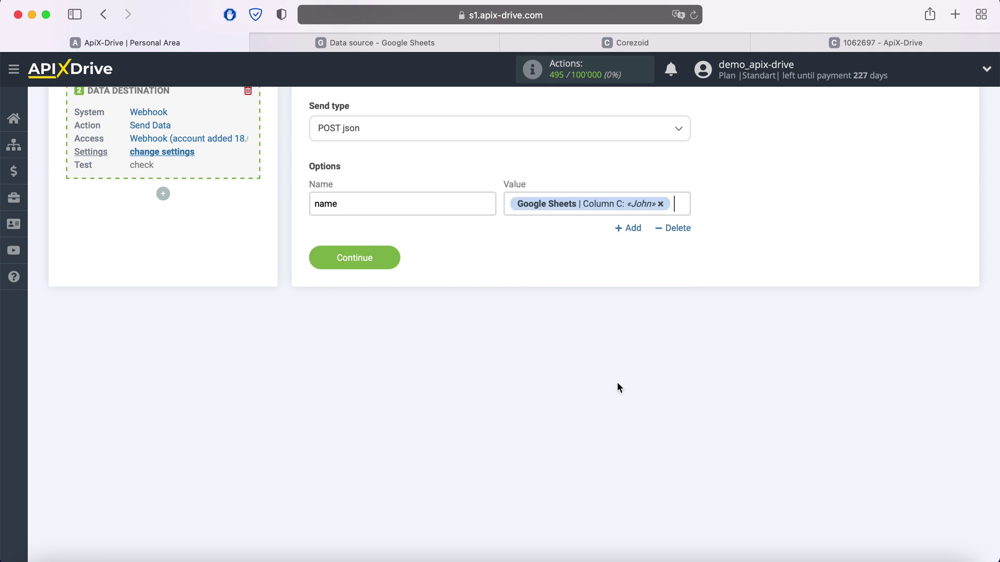
click(676, 212)
click(616, 418)
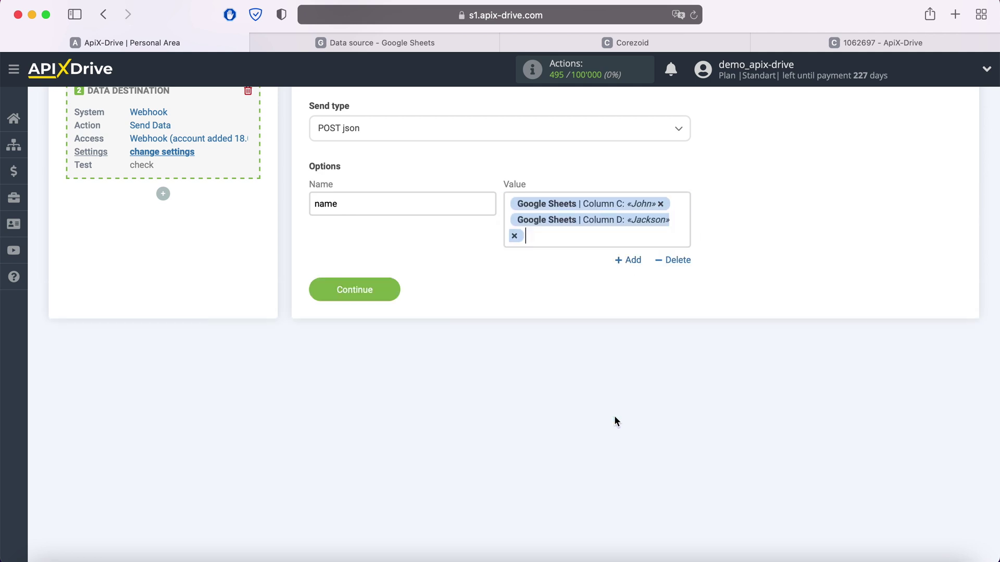
Add a second option named email and assign it the Google Sheets Column E variable
click(633, 261)
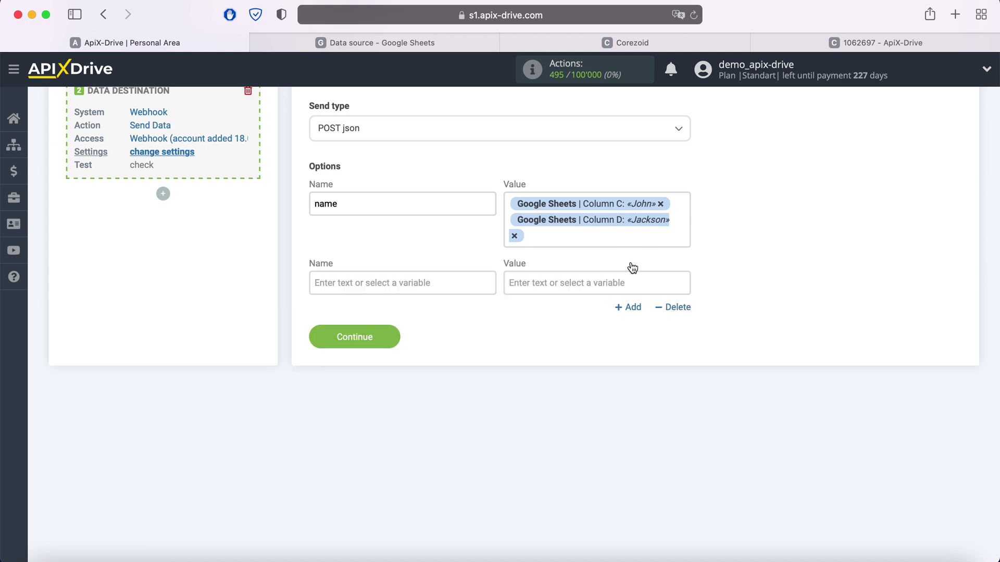
click(449, 280)
text(email)
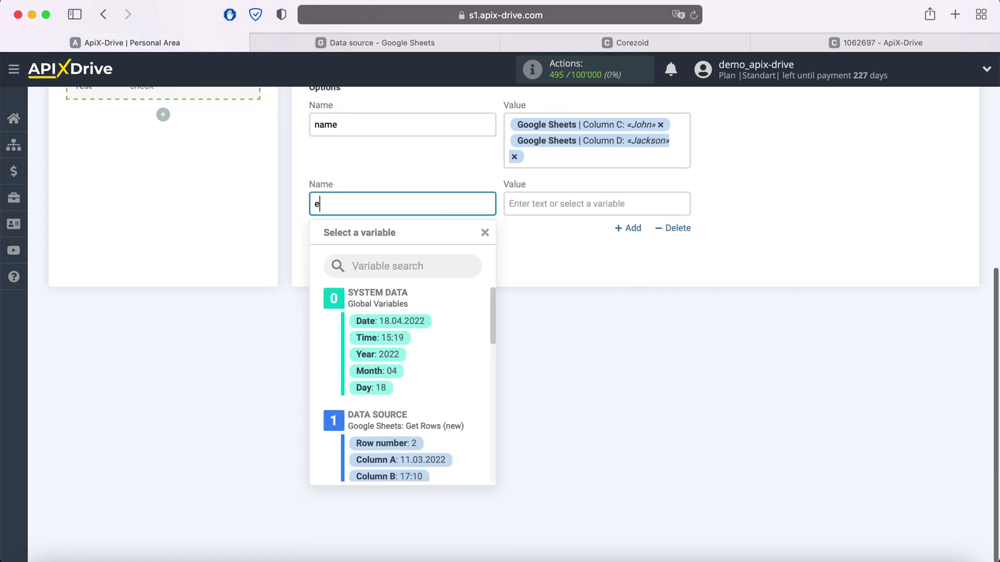
click(559, 203)
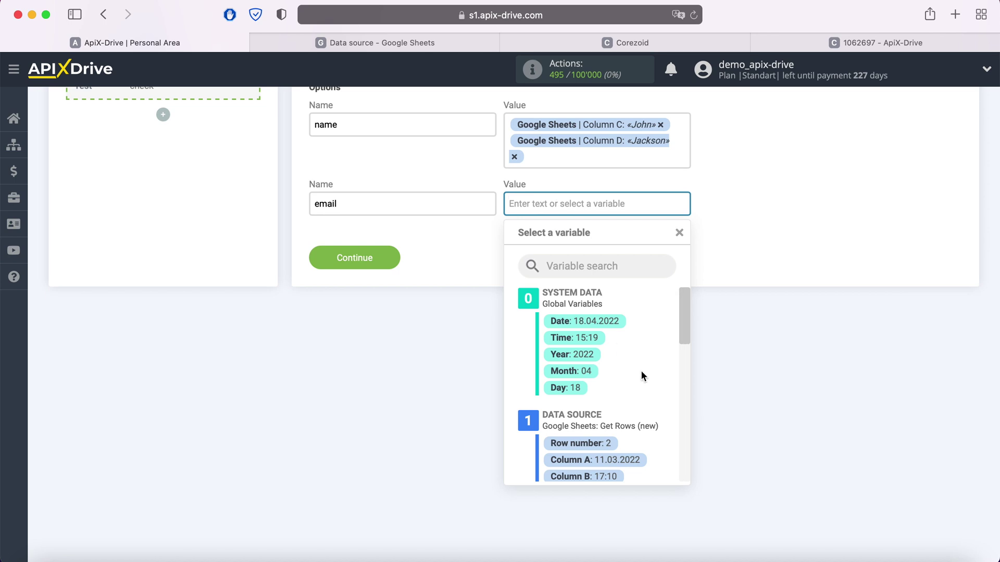
scroll(642, 371, down, 3)
click(633, 417)
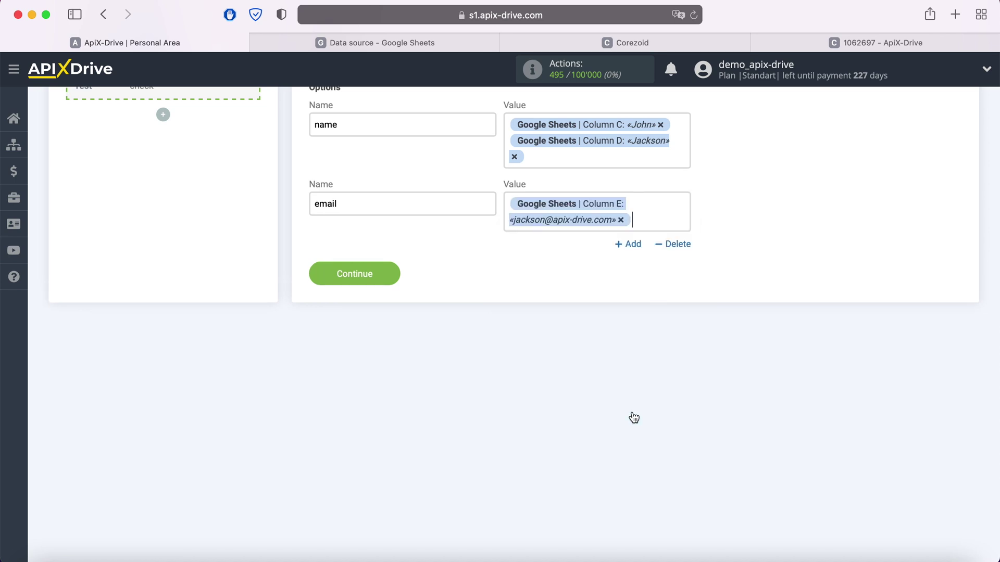
Add a third option named phone and assign it the Google Sheets Column F variable
click(628, 244)
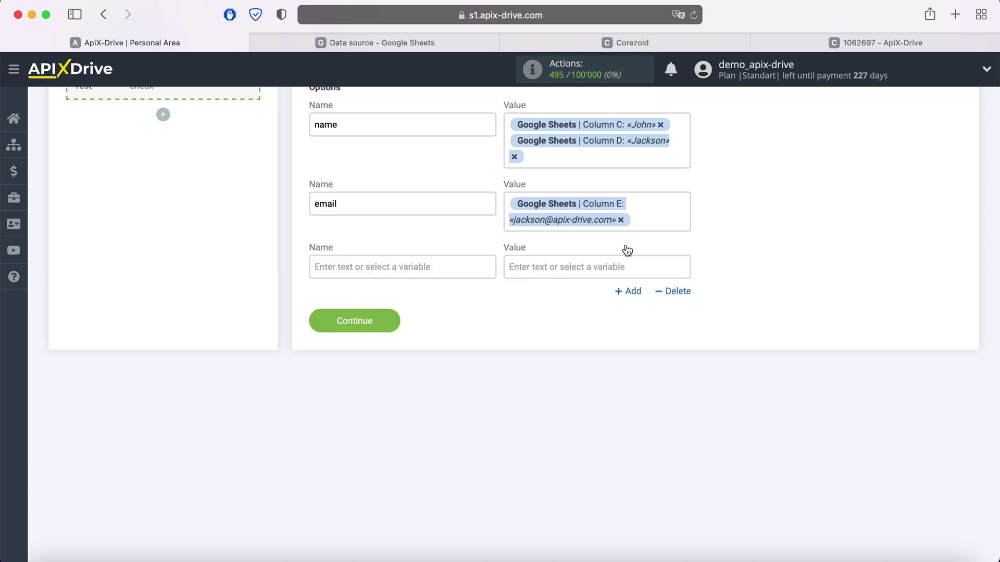
click(429, 268)
text(phone)
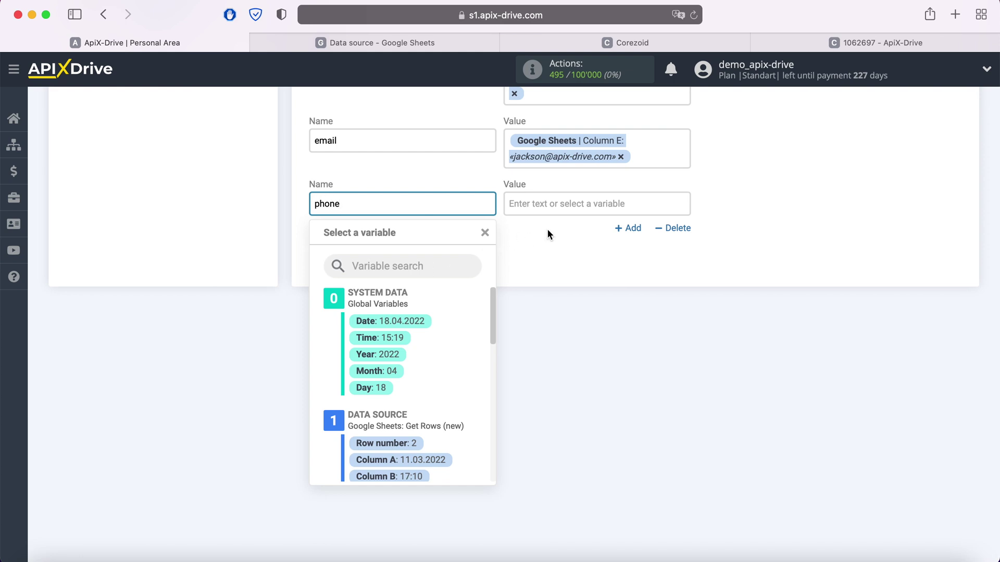
click(567, 211)
scroll(608, 380, down, 3)
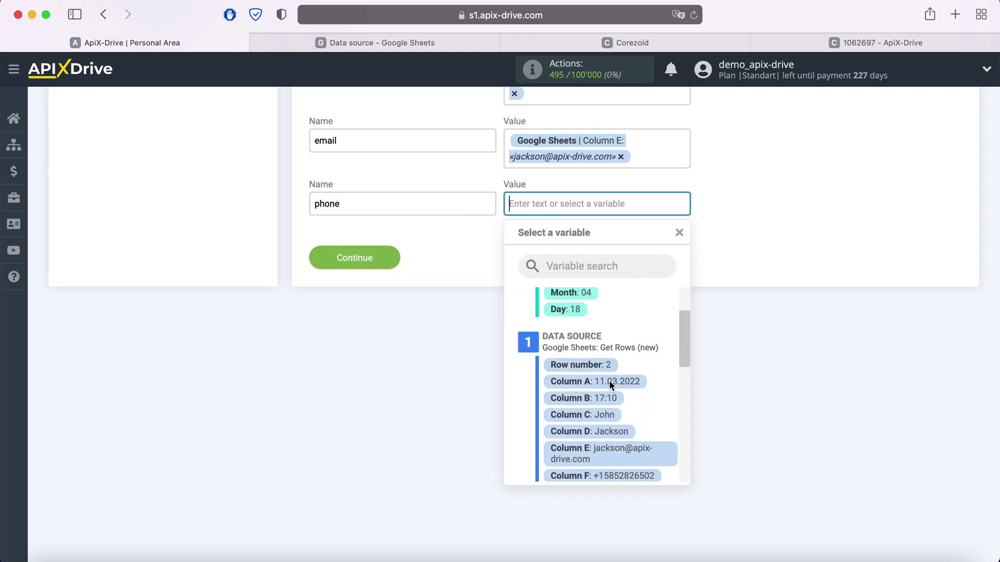
click(637, 458)
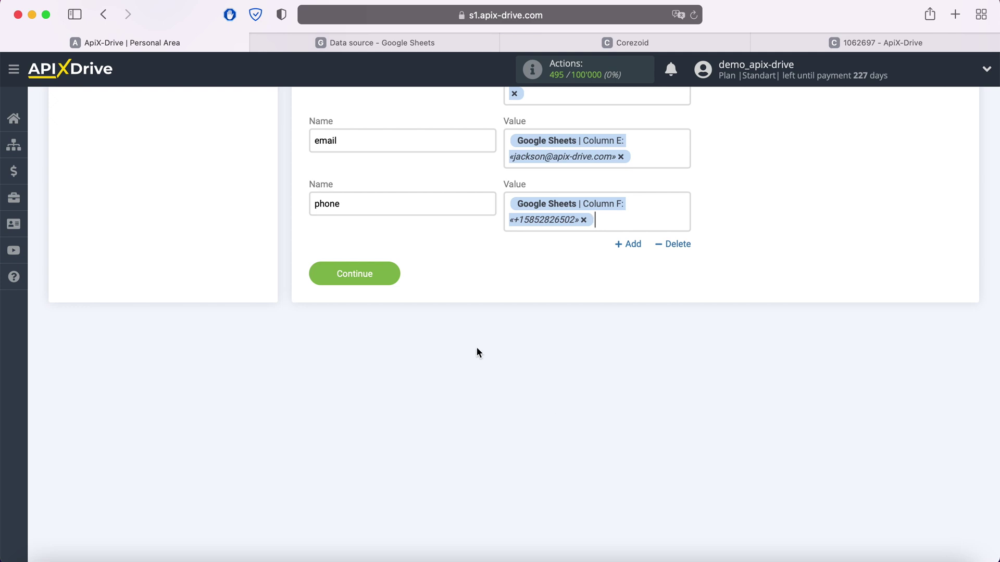
Continue to the test stage, send test data to Webhook and inspect the received task at the Final node in Corezoid
click(392, 274)
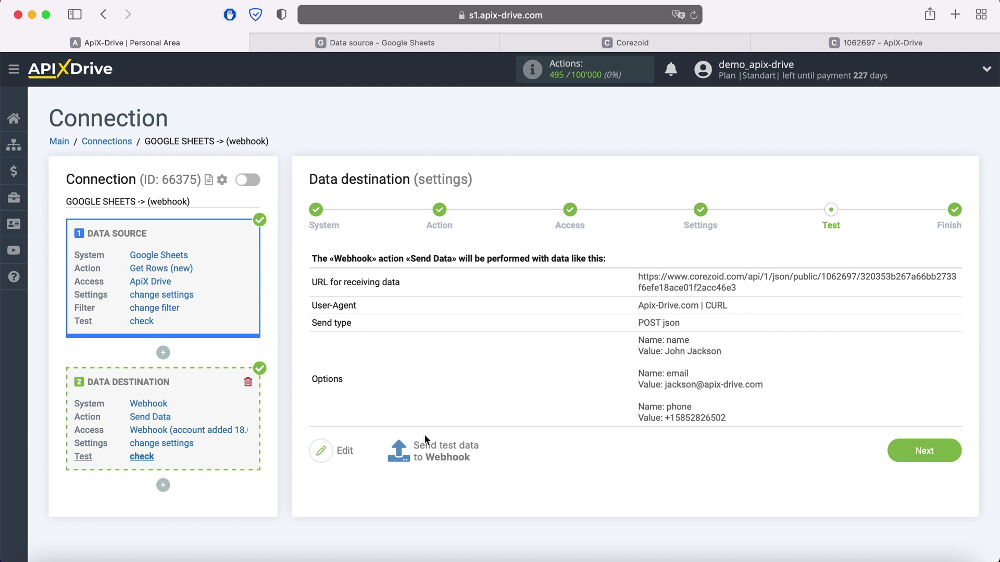
click(445, 448)
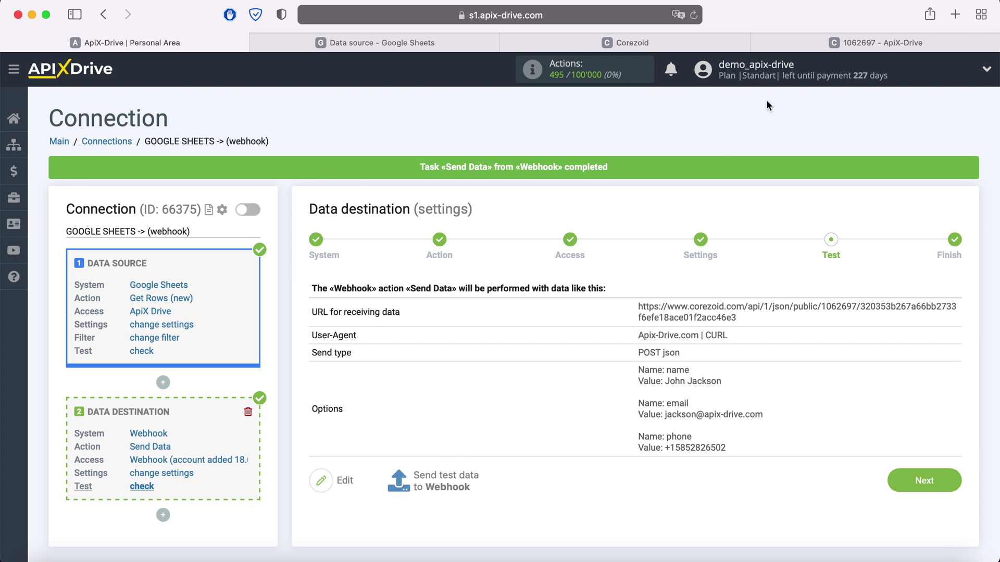
click(834, 46)
click(411, 77)
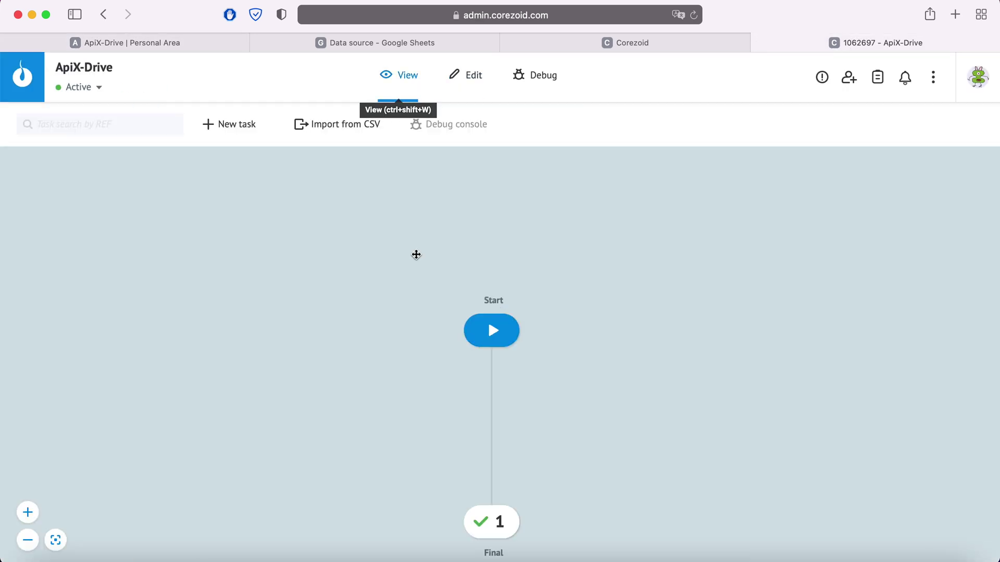
click(504, 523)
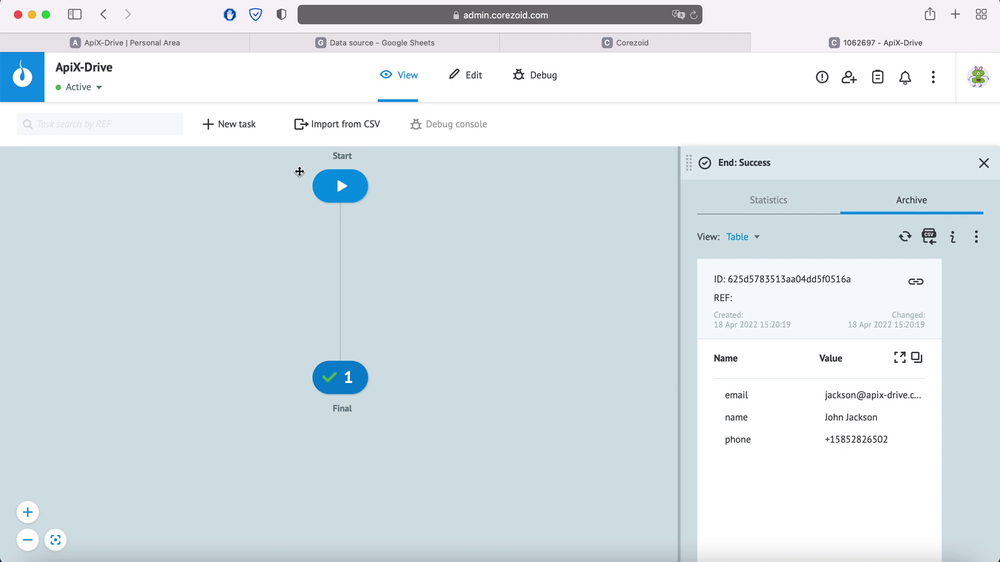
Return to ApiX-Drive, finish the data destination setup and enable auto-update for the connection
click(197, 42)
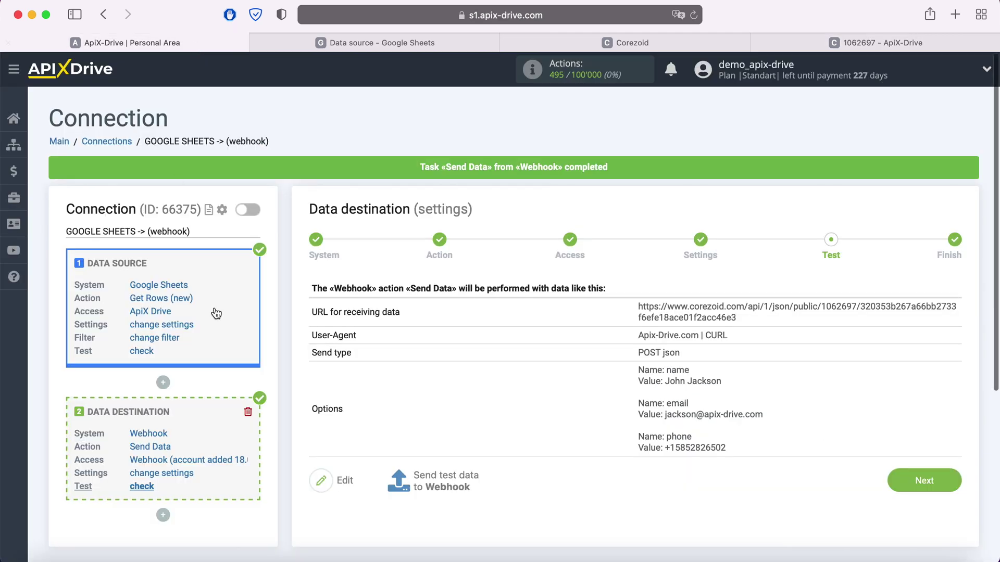
click(954, 480)
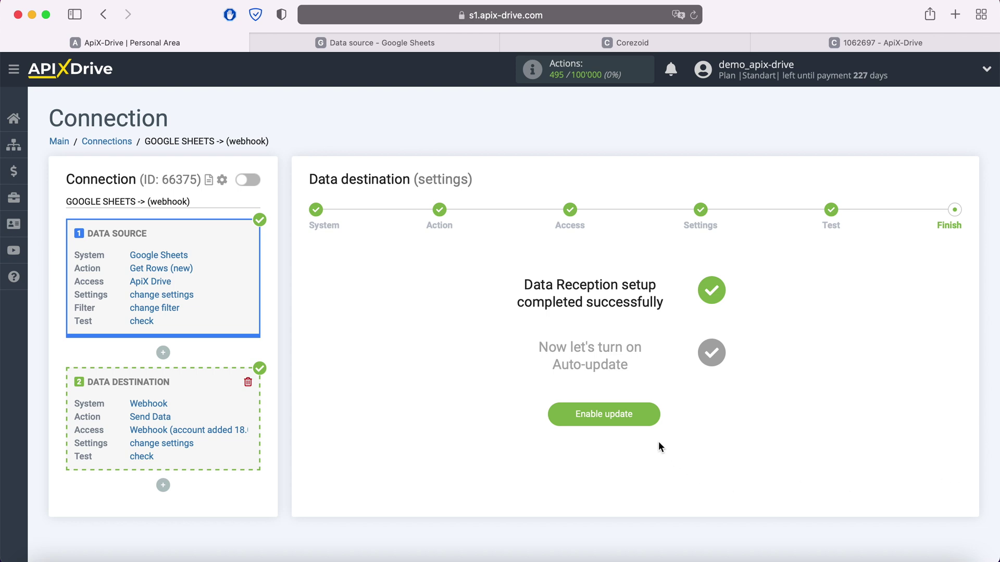
click(647, 412)
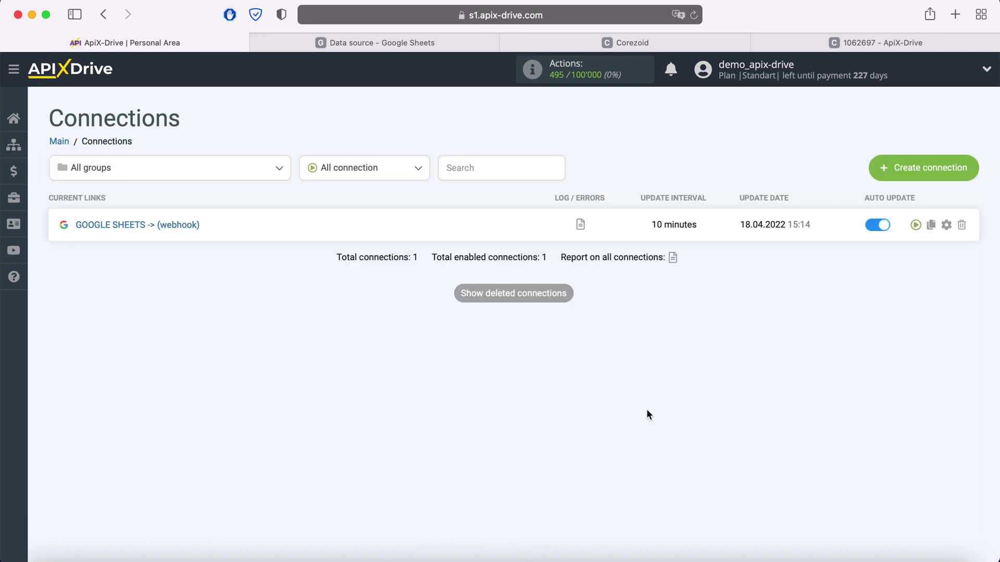
Set the update interval of the GOOGLE SHEETS -> (webhook) connection to 5 minutes and save it
click(946, 225)
click(557, 319)
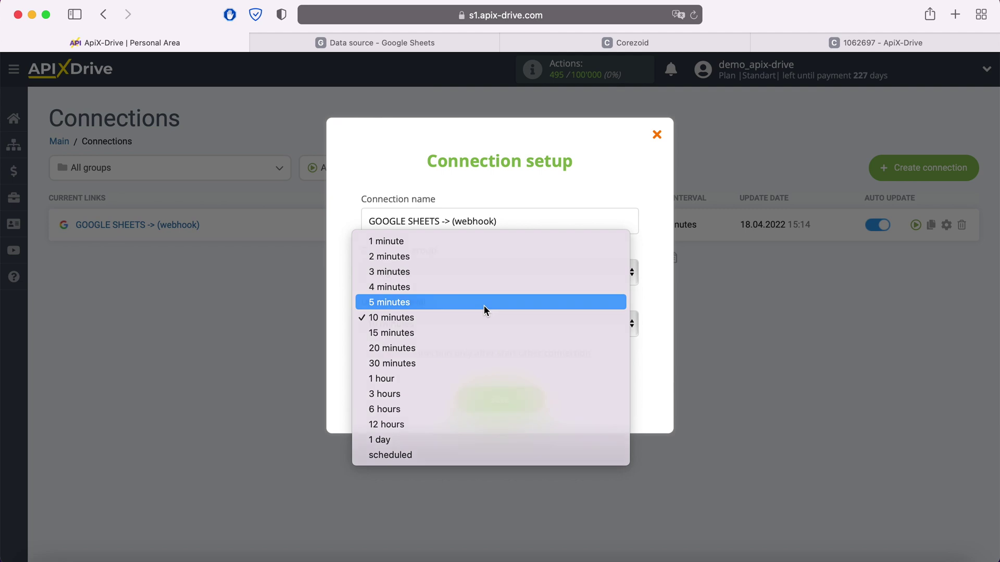
click(484, 306)
click(538, 399)
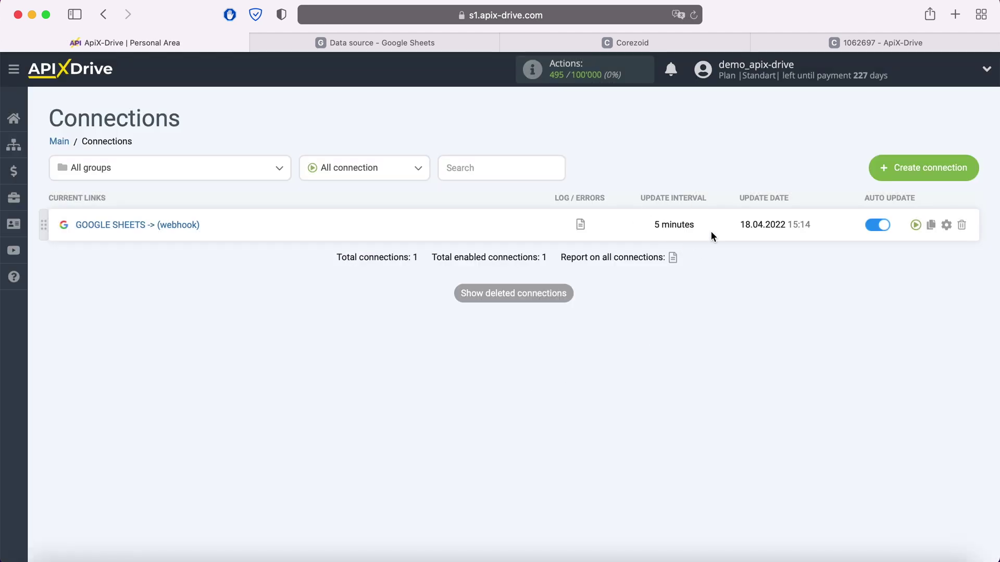